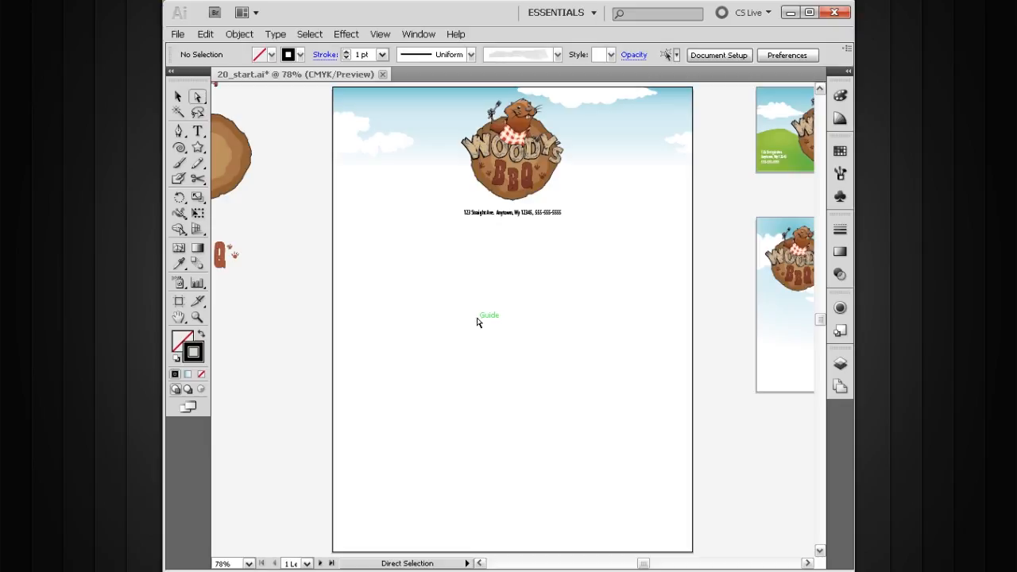
# - Draw a straight horizontal open path about 2.3 in long with the Pen tool below the letterhead's address line, and deselect it
pyautogui.press('p')
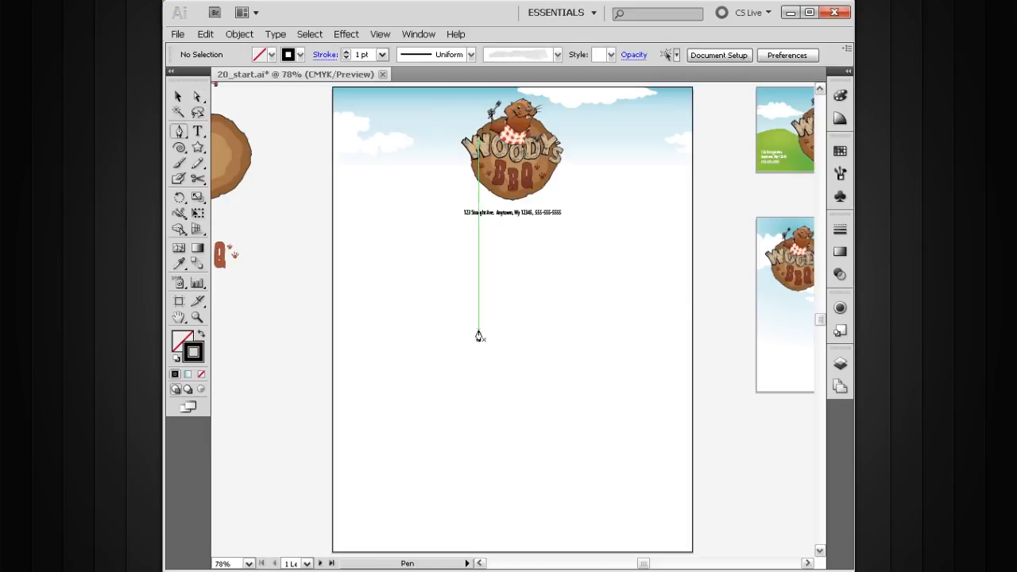
pyautogui.press('ctrl')
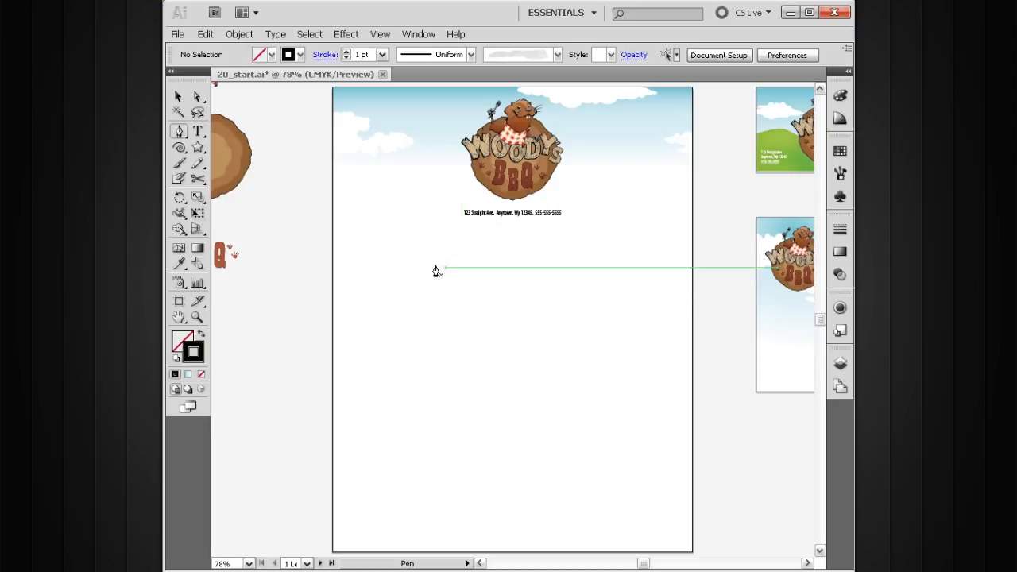
pyautogui.hotkey('ctrl', 'space')
pyautogui.moveTo(634, 217); pyautogui.dragTo(420, 426)
pyautogui.moveTo(490, 315); pyautogui.dragTo(485, 352)
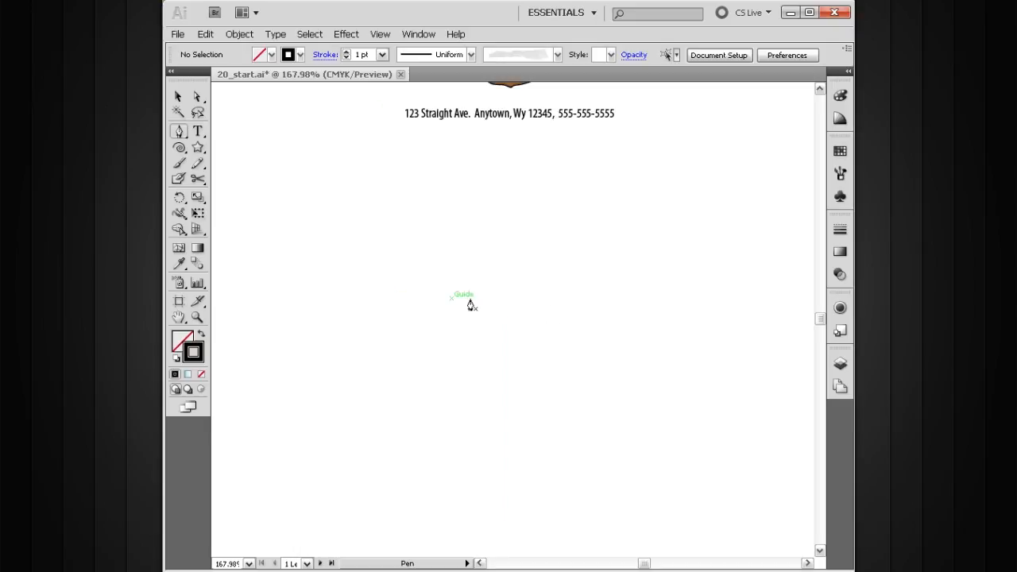
pyautogui.click(414, 305)
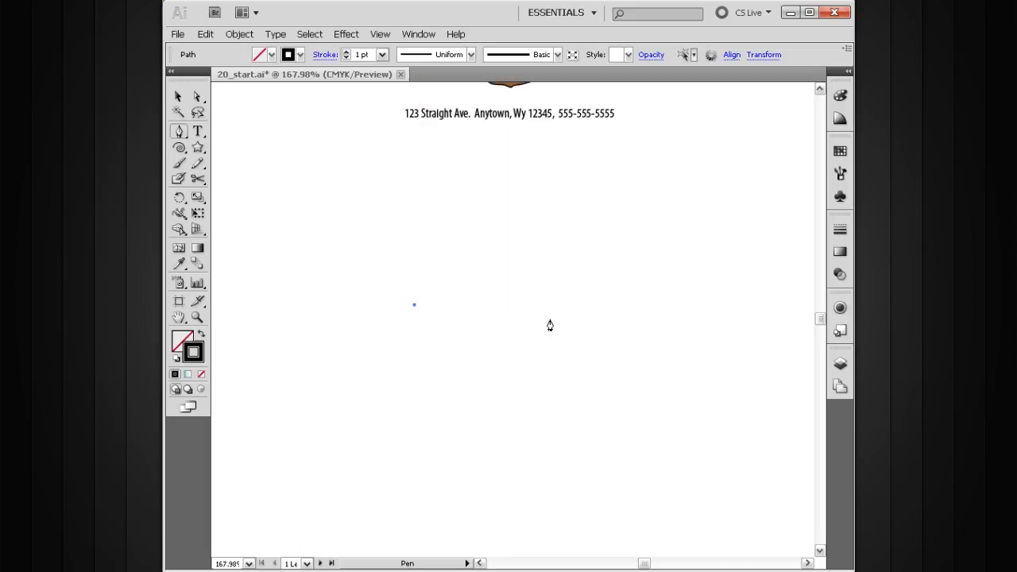
pyautogui.click(625, 306)
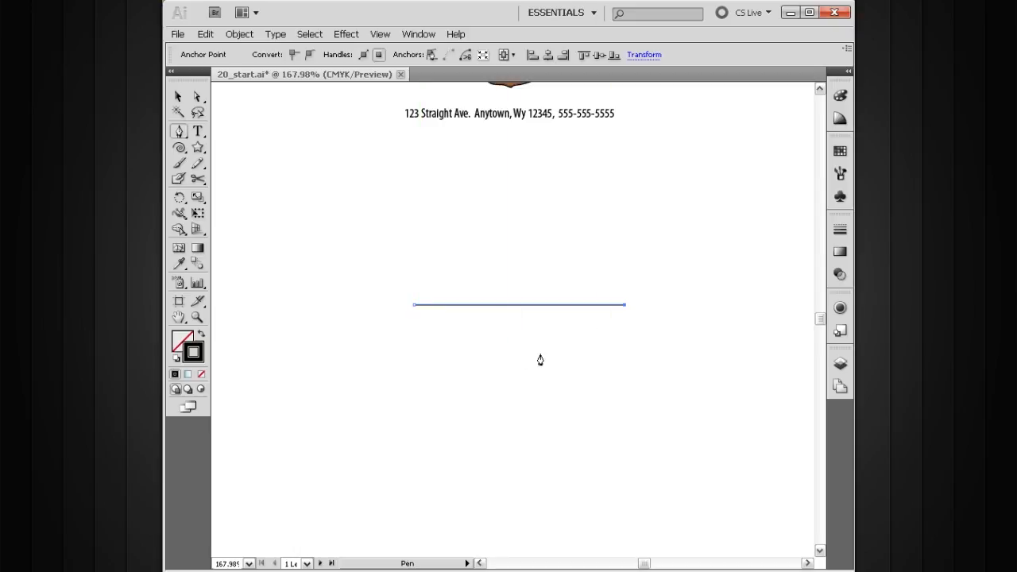
pyautogui.press('ctrl')
pyautogui.keyDown('ctrl'); pyautogui.click(592, 348); pyautogui.keyUp('ctrl')
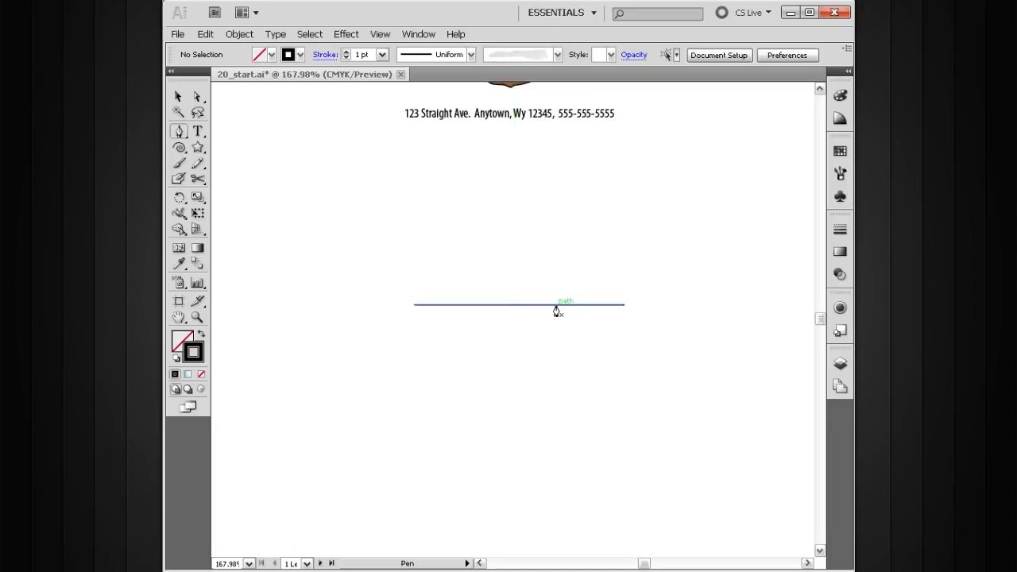
# - Continue the path from the line's right endpoint into a closed four-sided shape about 1.55 in tall with a slightly slanted left edge
pyautogui.click(625, 306)
pyautogui.click(626, 308)
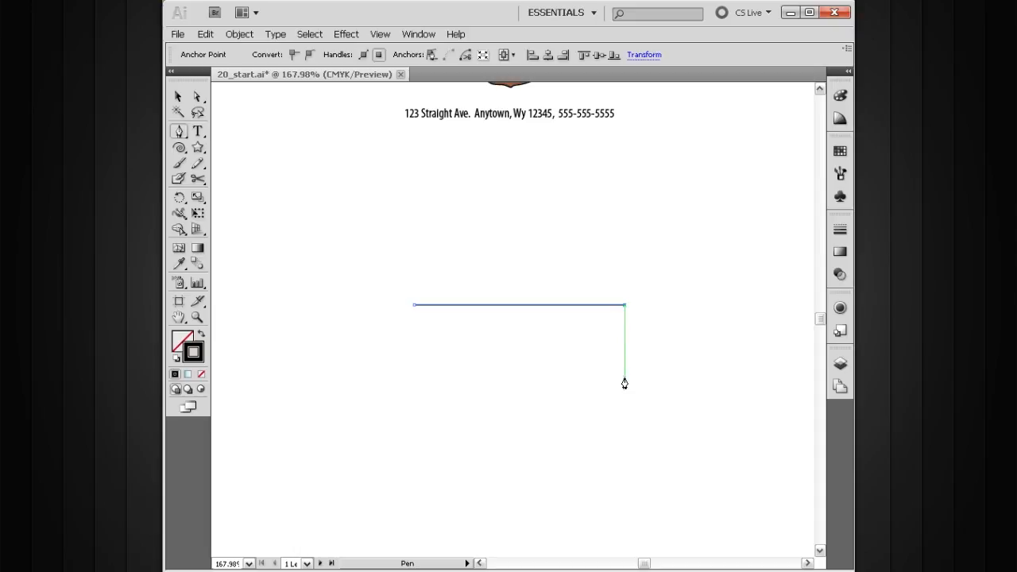
pyautogui.click(625, 447)
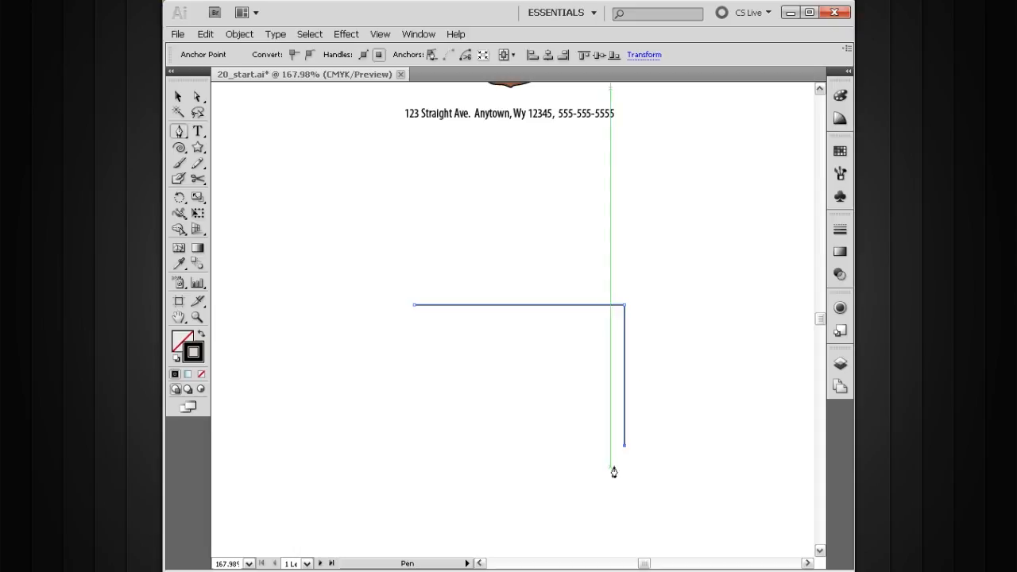
pyautogui.click(405, 446)
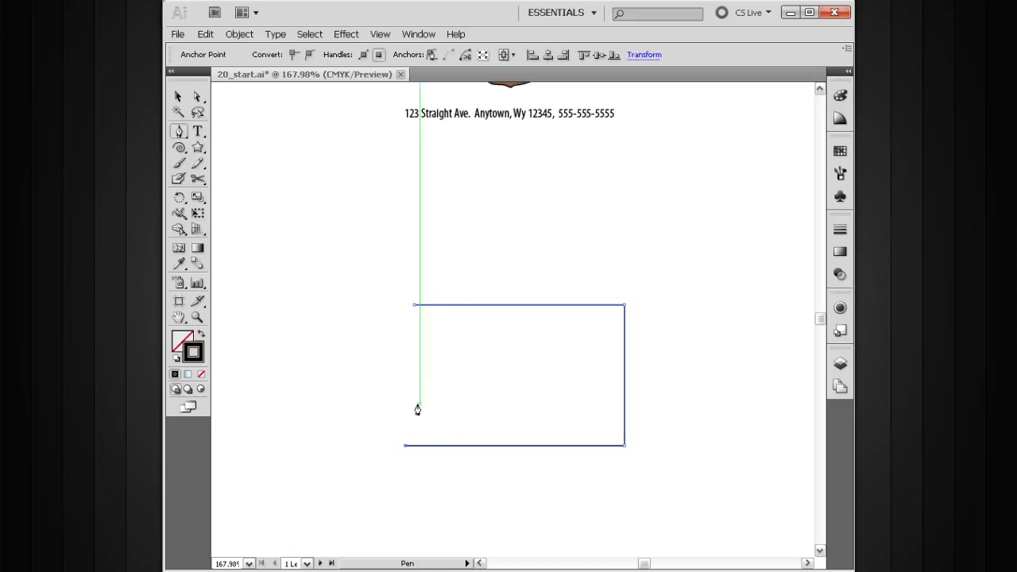
pyautogui.click(414, 306)
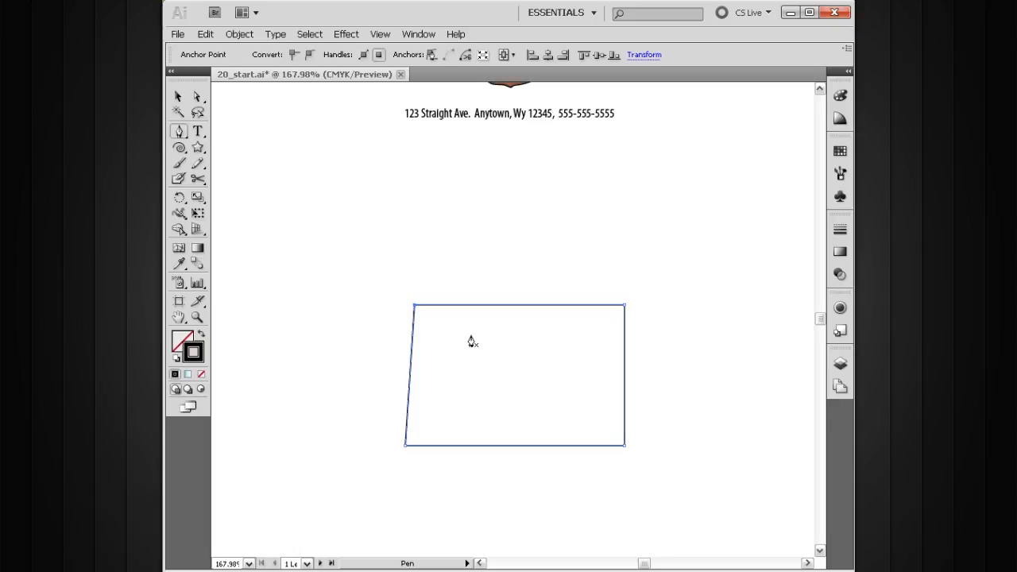
# - Move the shape's lower-left anchor point directly beneath the upper-left one so the left edge is vertical, and deselect the path
pyautogui.press('ctrl')
pyautogui.moveTo(406, 447); pyautogui.dragTo(414, 450)
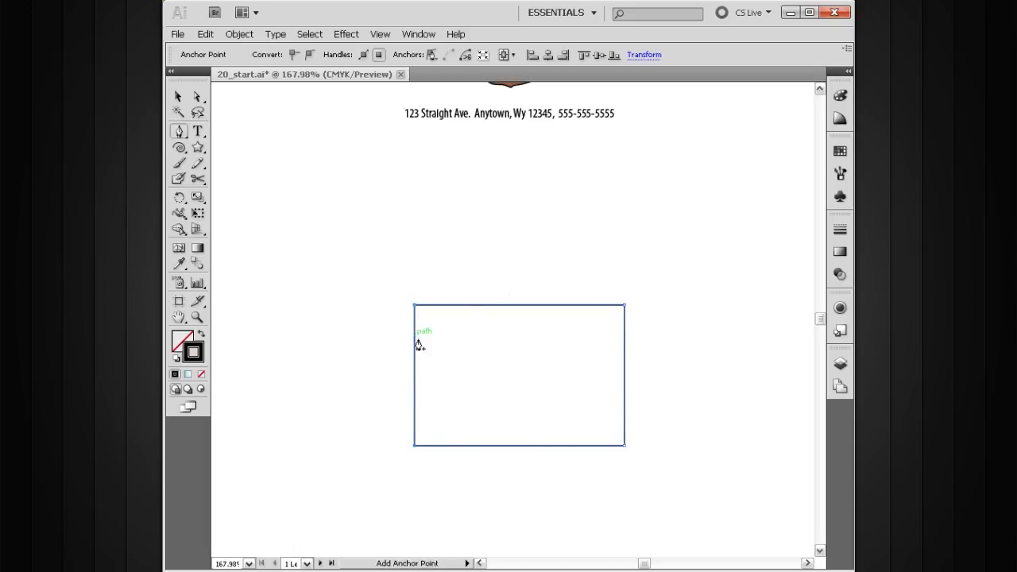
pyautogui.press('ctrl')
pyautogui.keyDown('ctrl'); pyautogui.click(369, 404); pyautogui.keyUp('ctrl')
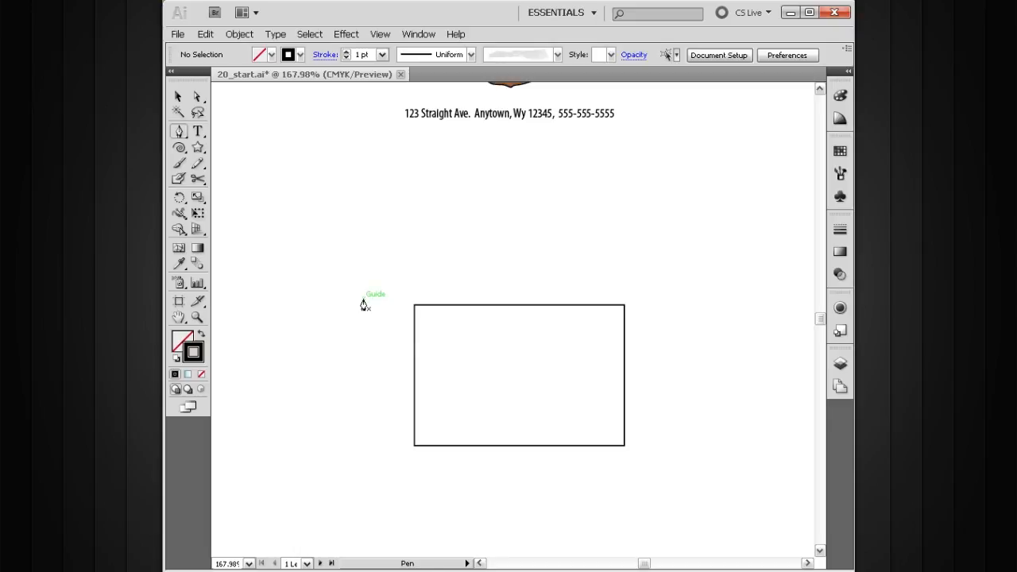
# - Delete only the left vertical segment of the rectangle, leaving the path open, and deselect it
pyautogui.keyDown('ctrl'); pyautogui.click(415, 370); pyautogui.keyUp('ctrl')
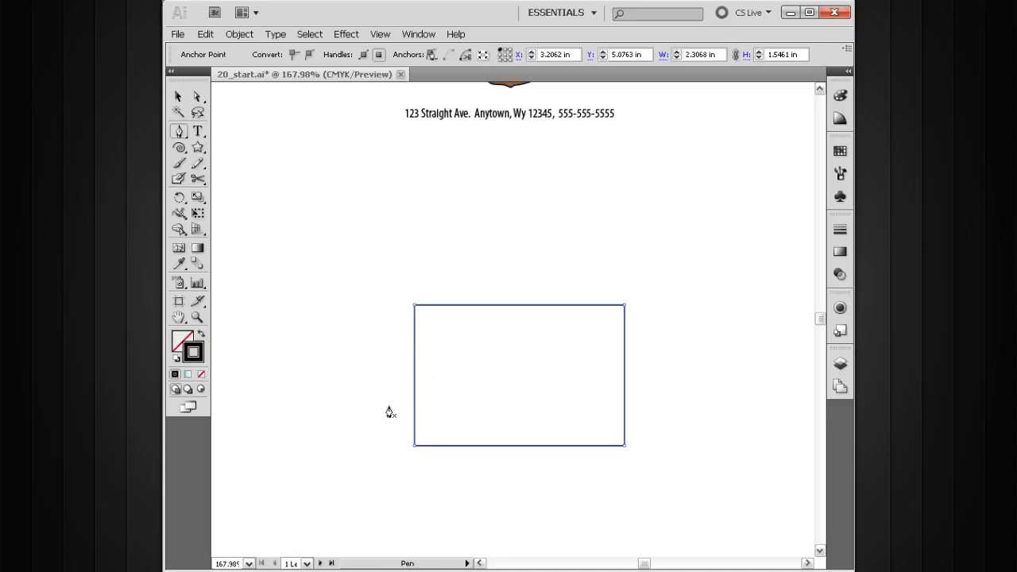
pyautogui.press('Delete')
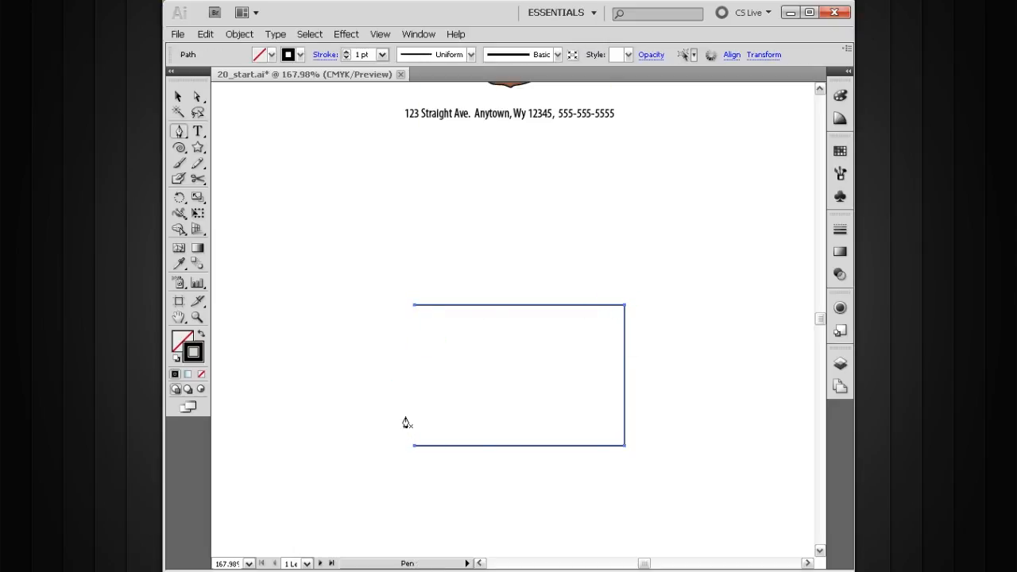
pyautogui.keyDown('ctrl'); pyautogui.click(411, 380); pyautogui.keyUp('ctrl')
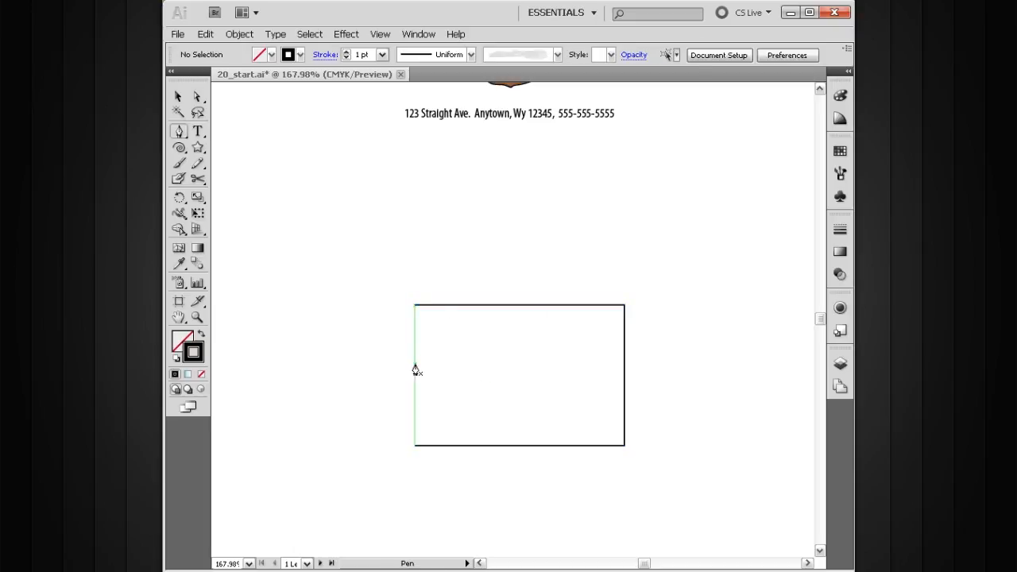
# - Select the two open left endpoints of the rectangle and join them to close the path
pyautogui.press('ctrl')
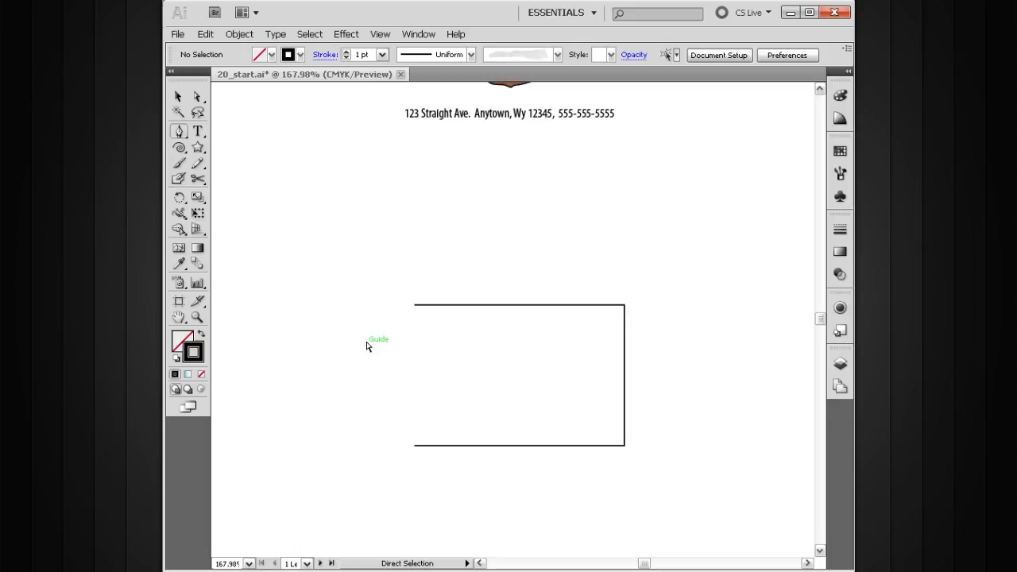
pyautogui.moveTo(377, 279); pyautogui.dragTo(427, 466)
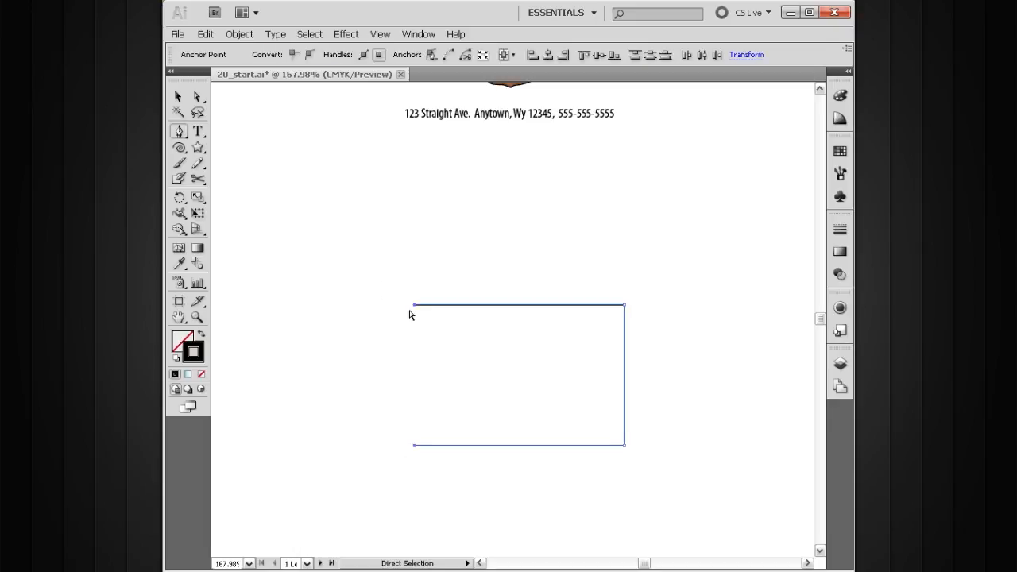
pyautogui.click(241, 37)
pyautogui.moveTo(279, 282)
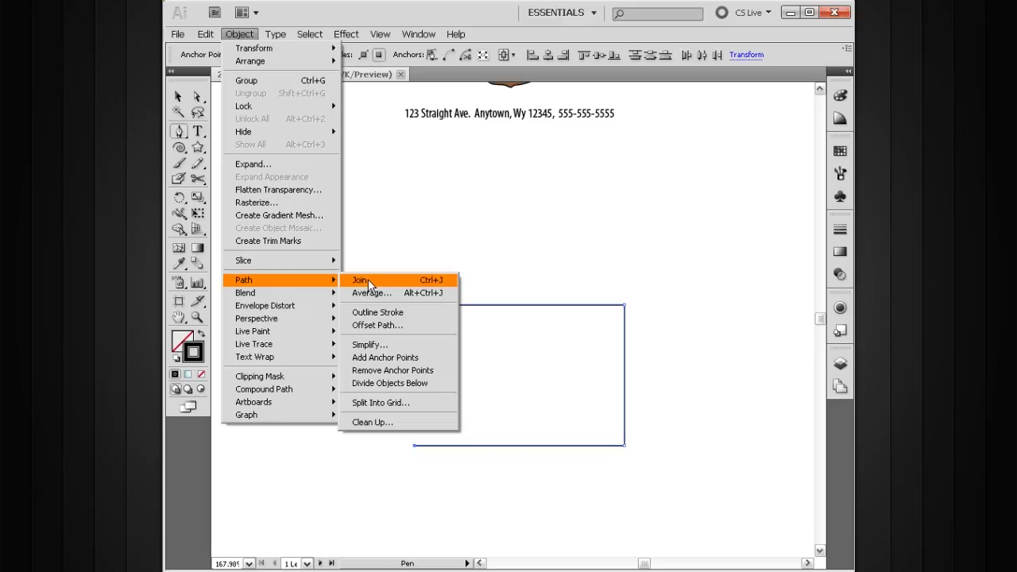
pyautogui.click(446, 282)
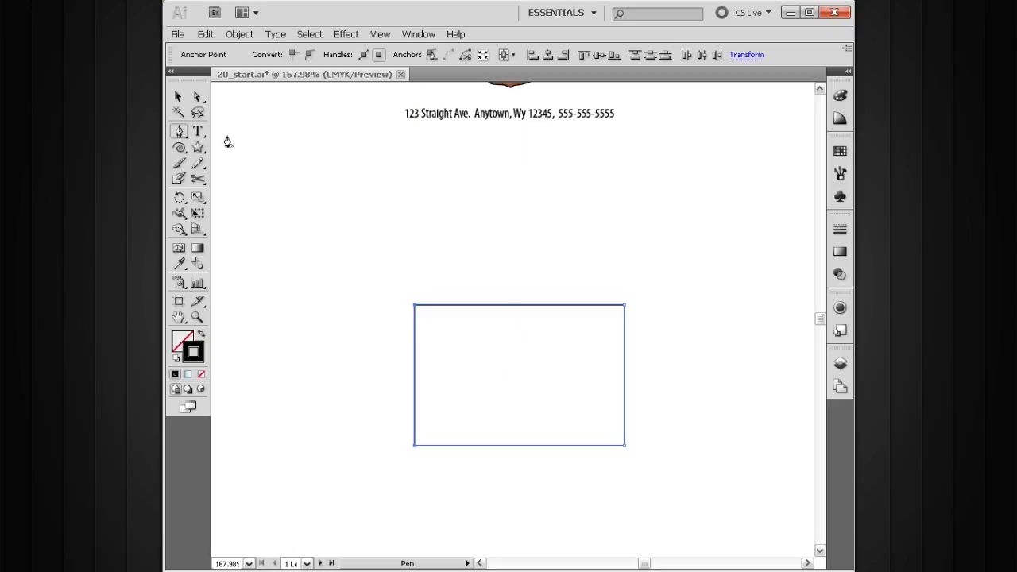
# - Tear off the Pen tool group as a floating panel and place it beside the address line
pyautogui.click(180, 131)
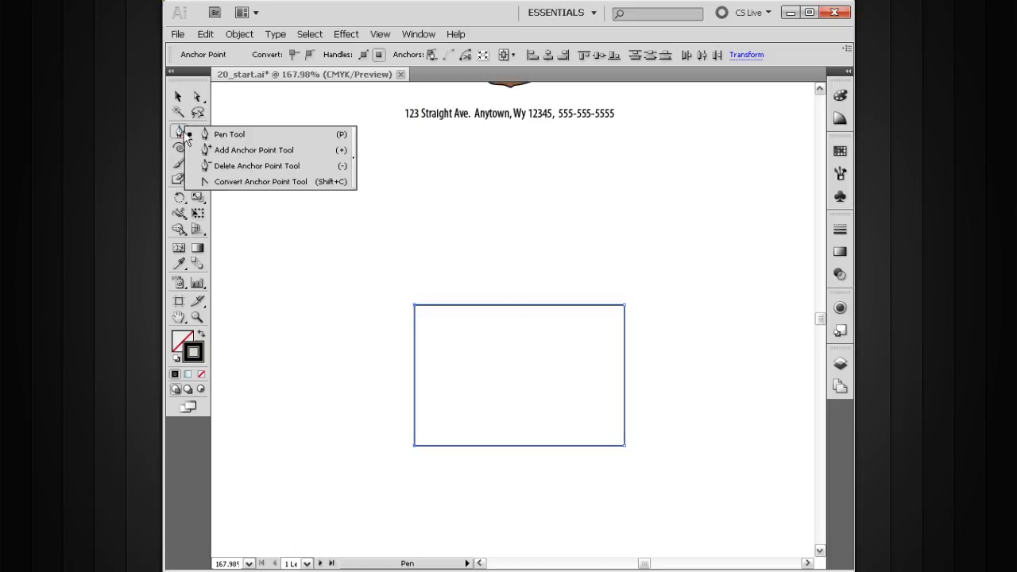
pyautogui.click(355, 154)
pyautogui.moveTo(229, 135); pyautogui.dragTo(336, 106)
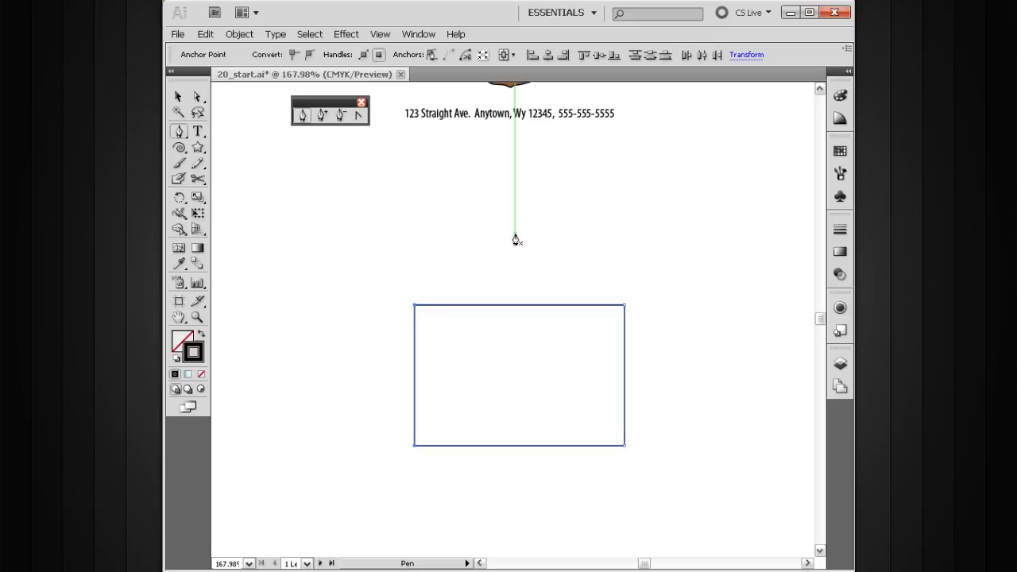
# - Convert the rectangle's upper-right corner into a smooth point with handles at -45° that bow both adjoining edges outward, and deselect the path
pyautogui.hotkey('shift', 'c')
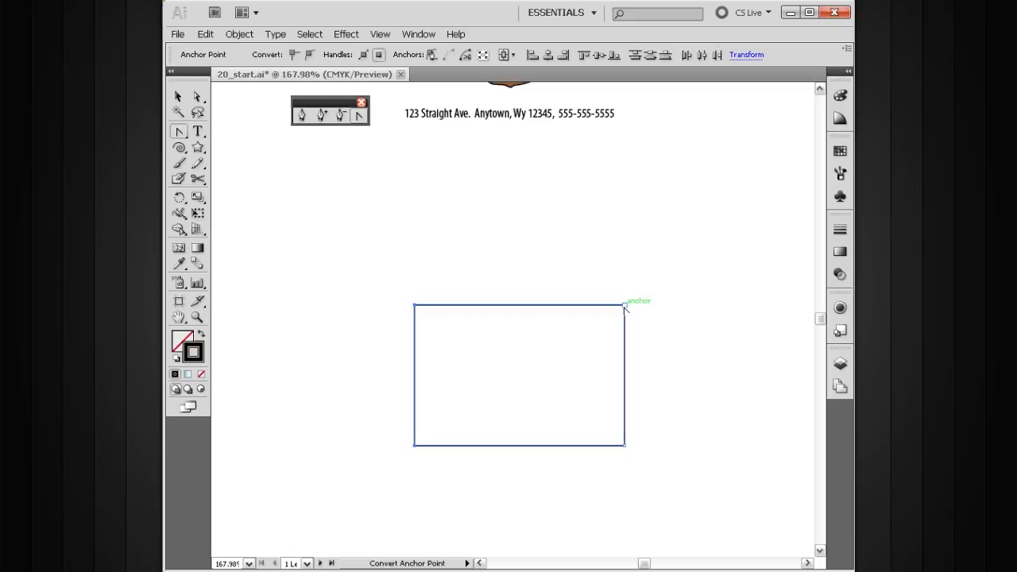
pyautogui.moveTo(625, 307); pyautogui.dragTo(660, 340)
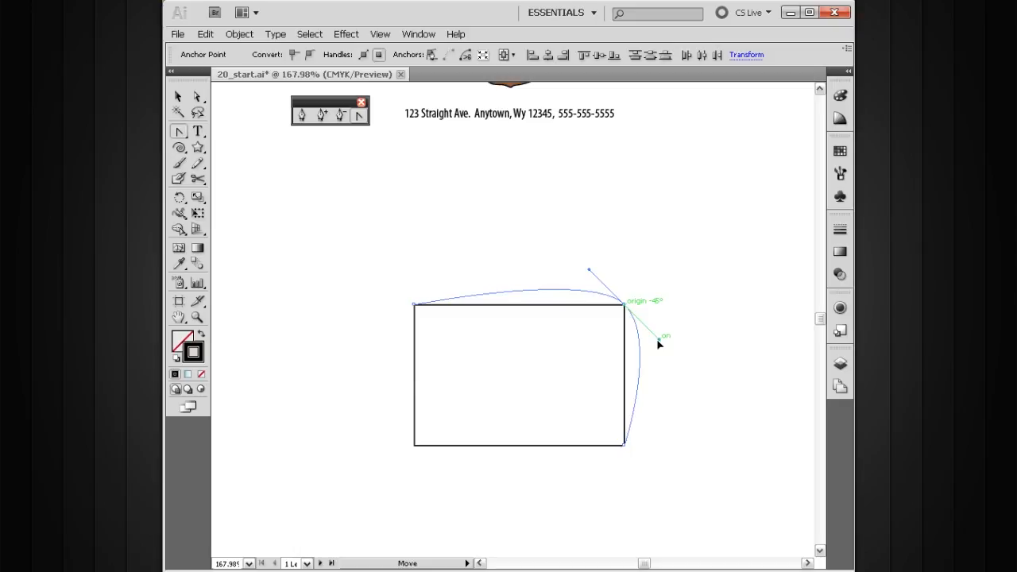
pyautogui.moveTo(659, 341); pyautogui.dragTo(576, 255)
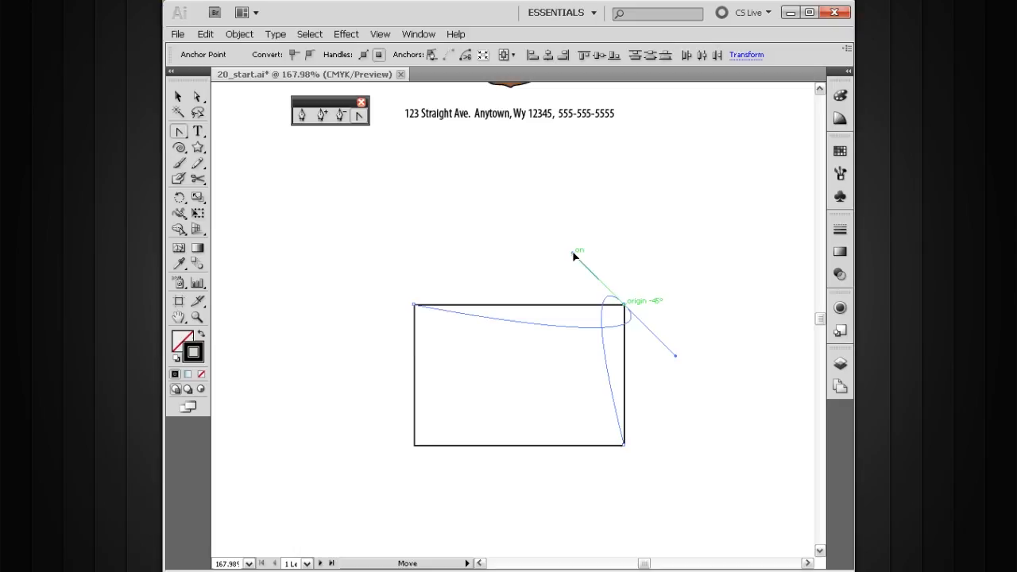
pyautogui.moveTo(574, 256); pyautogui.dragTo(664, 345)
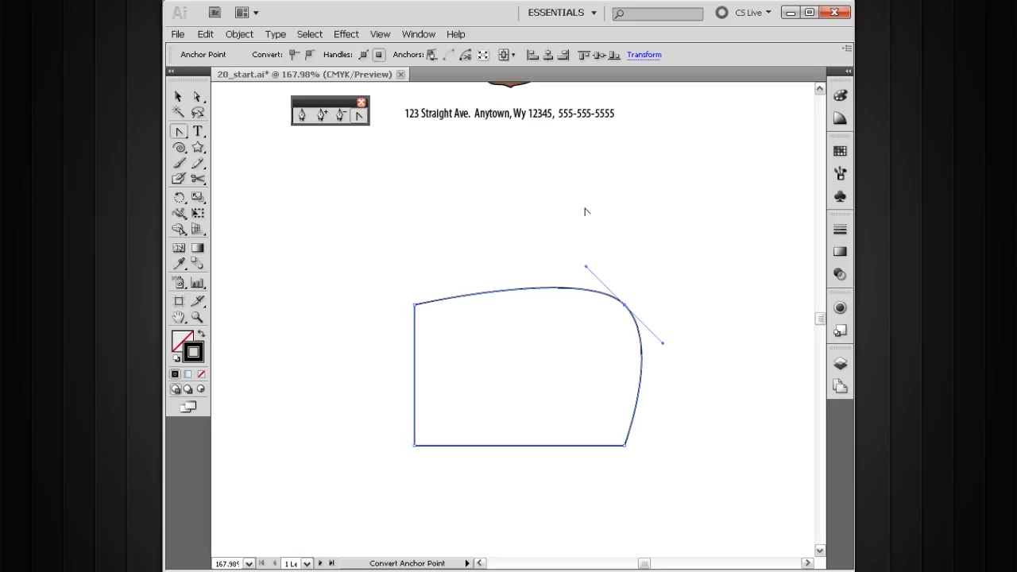
pyautogui.press('p')
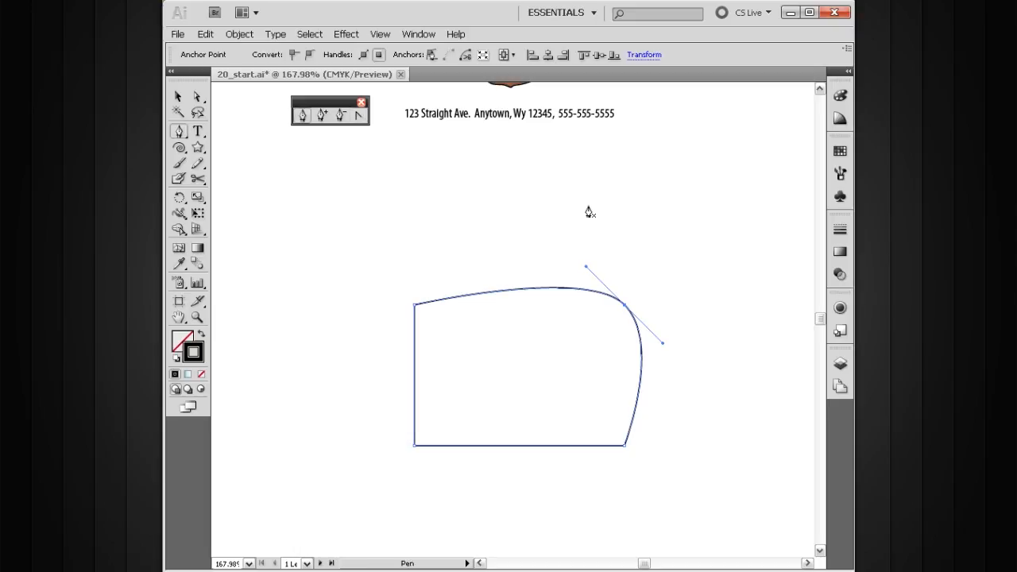
pyautogui.press('alt')
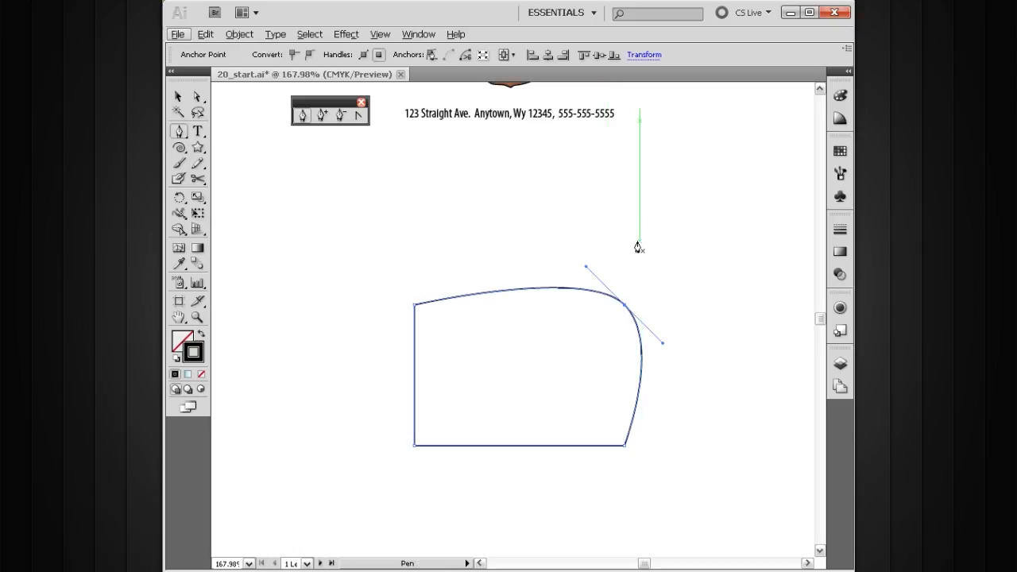
pyautogui.press('ctrl')
pyautogui.keyDown('ctrl'); pyautogui.click(693, 280); pyautogui.keyUp('ctrl')
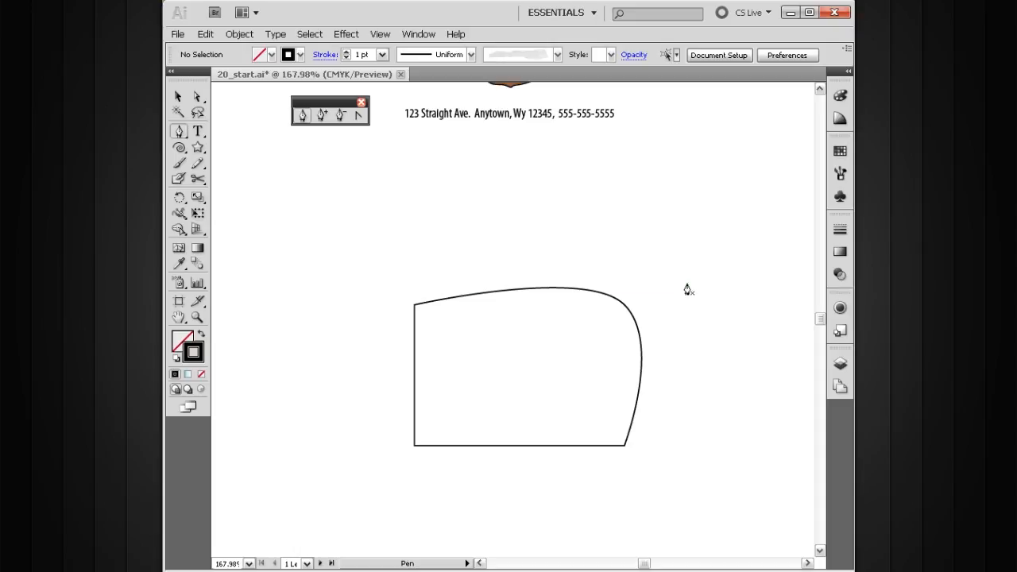
# - Show the hidden guides on the letterhead artboard
pyautogui.keyDown('ctrl'); pyautogui.keyDown('alt'); pyautogui.click(667, 297); pyautogui.keyUp('alt'); pyautogui.keyUp('ctrl')
pyautogui.keyDown('ctrl'); pyautogui.keyDown('alt'); pyautogui.click(586, 324); pyautogui.keyUp('alt'); pyautogui.keyUp('ctrl')
pyautogui.moveTo(586, 325); pyautogui.dragTo(612, 334)
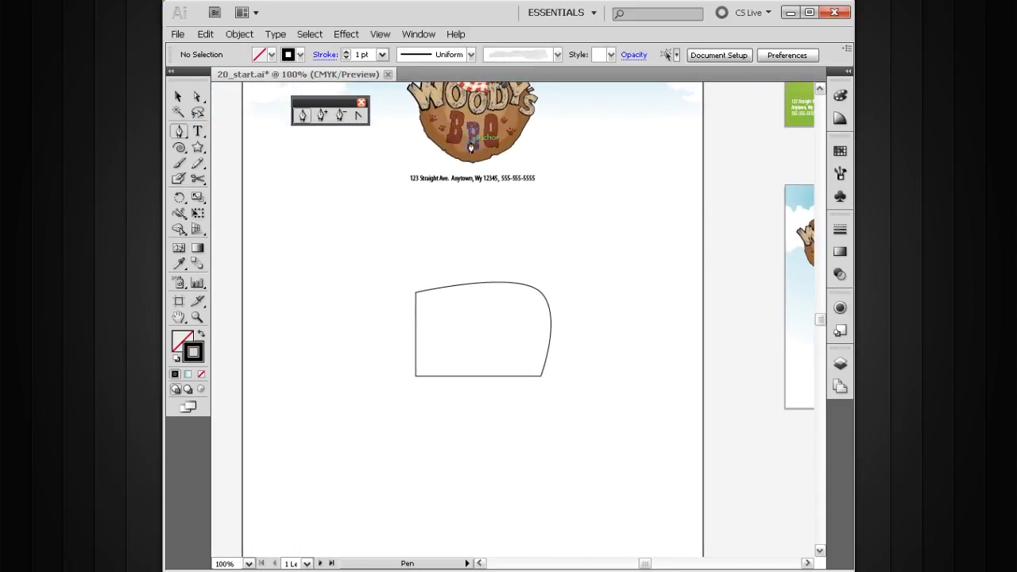
pyautogui.click(380, 34)
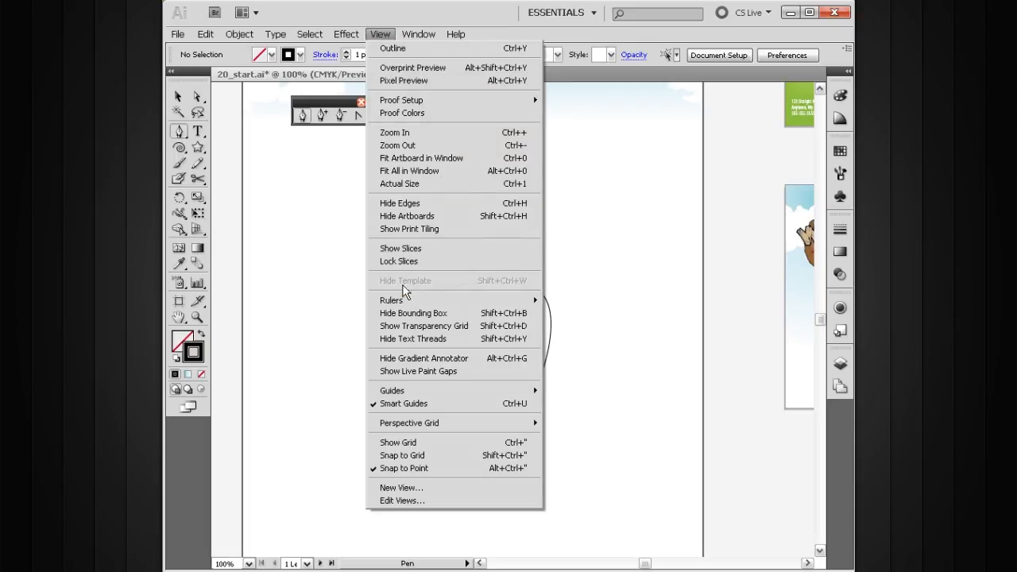
pyautogui.moveTo(405, 391)
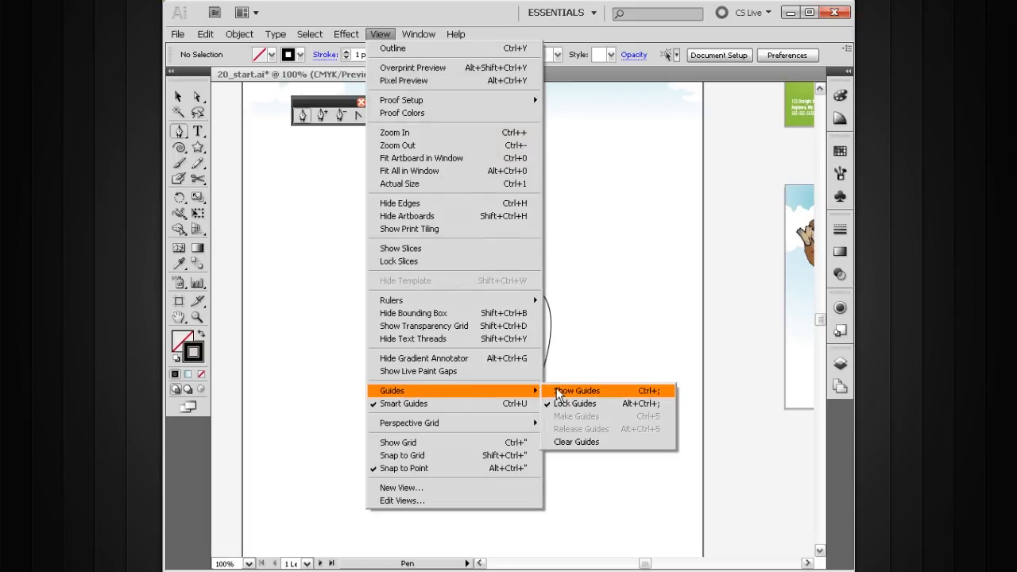
pyautogui.click(568, 339)
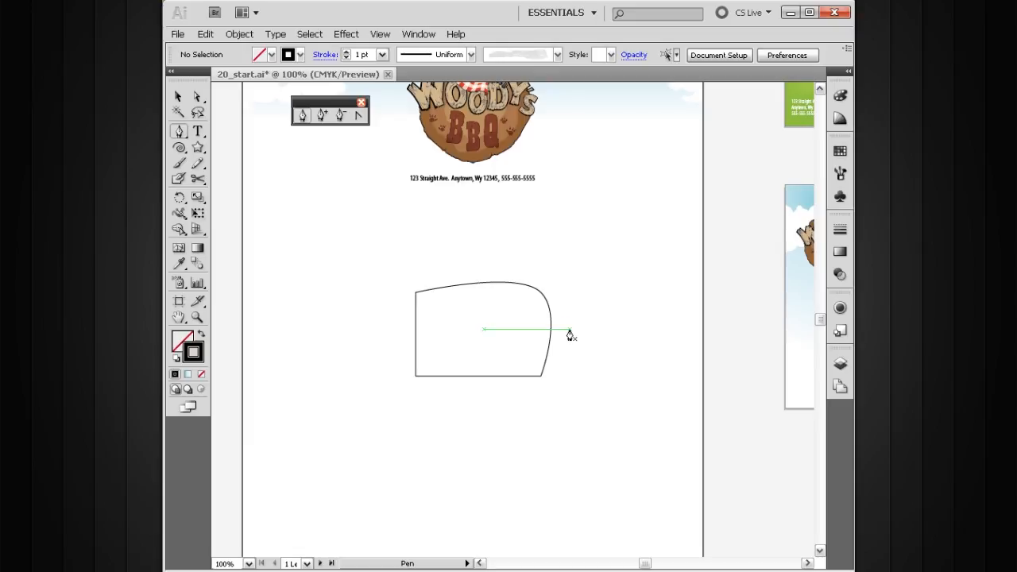
pyautogui.hotkey('ctrl', ';')
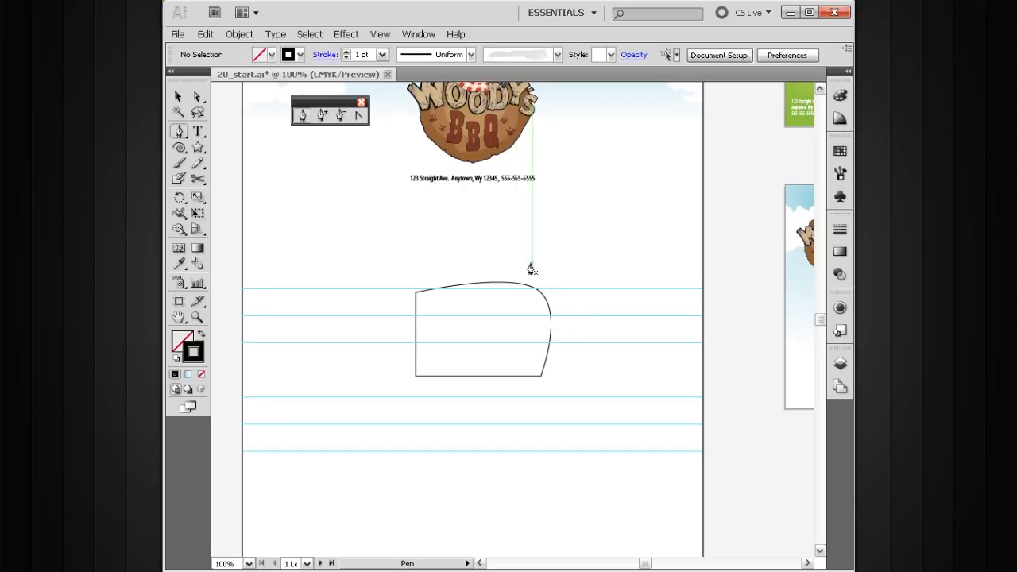
# - Delete the practice shape from the artboard and get the Pen tool ready for drawing on the guides
pyautogui.press('v')
pyautogui.moveTo(511, 266); pyautogui.dragTo(435, 387)
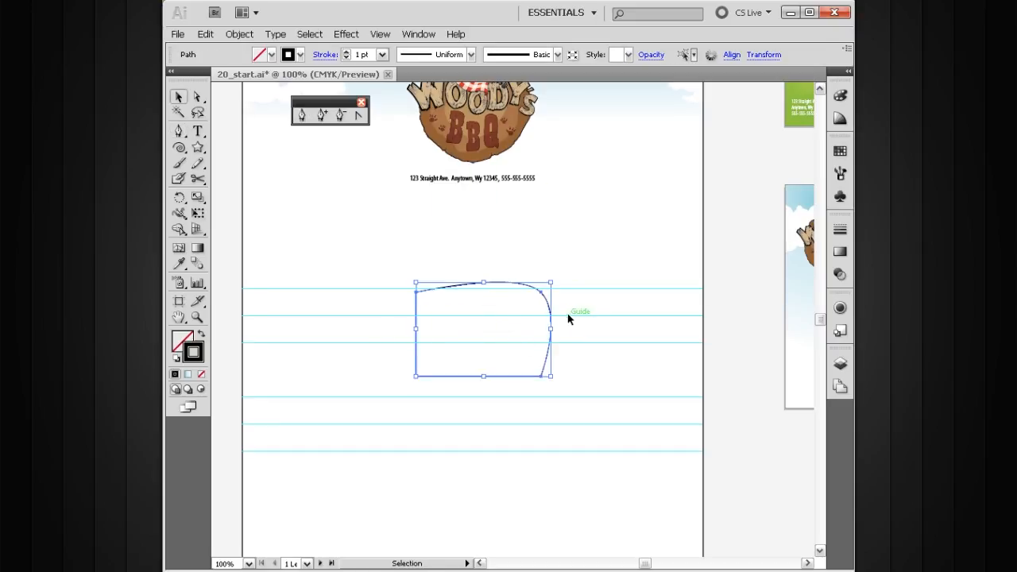
pyautogui.press('Delete')
pyautogui.press('p')
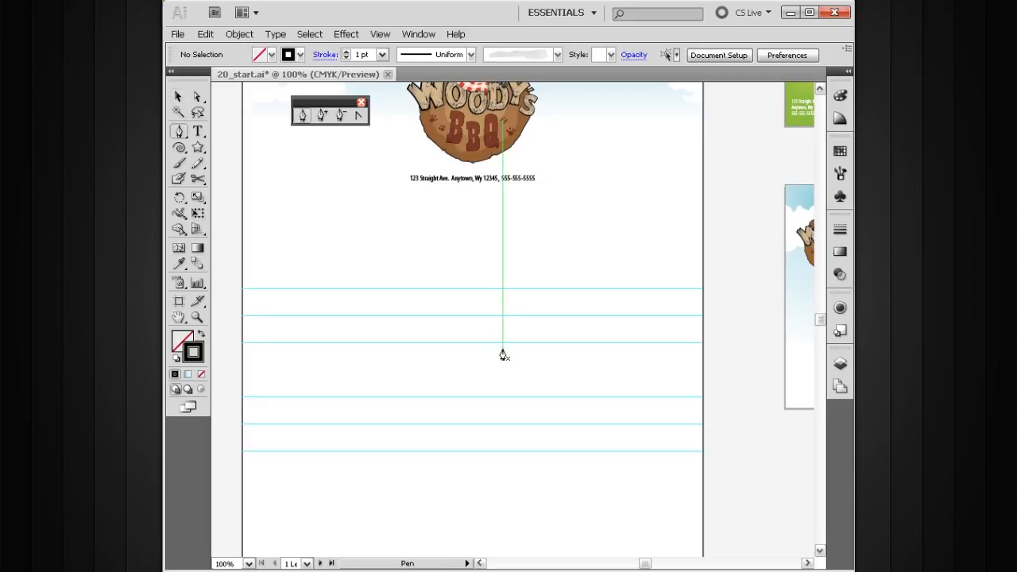
# - Draw a U-shaped curve hanging below the upper guide set's middle guide, with vertical handles reaching the neighbouring guides, and deselect it
pyautogui.moveTo(416, 353); pyautogui.dragTo(480, 350)
pyautogui.moveTo(644, 245); pyautogui.dragTo(358, 423)
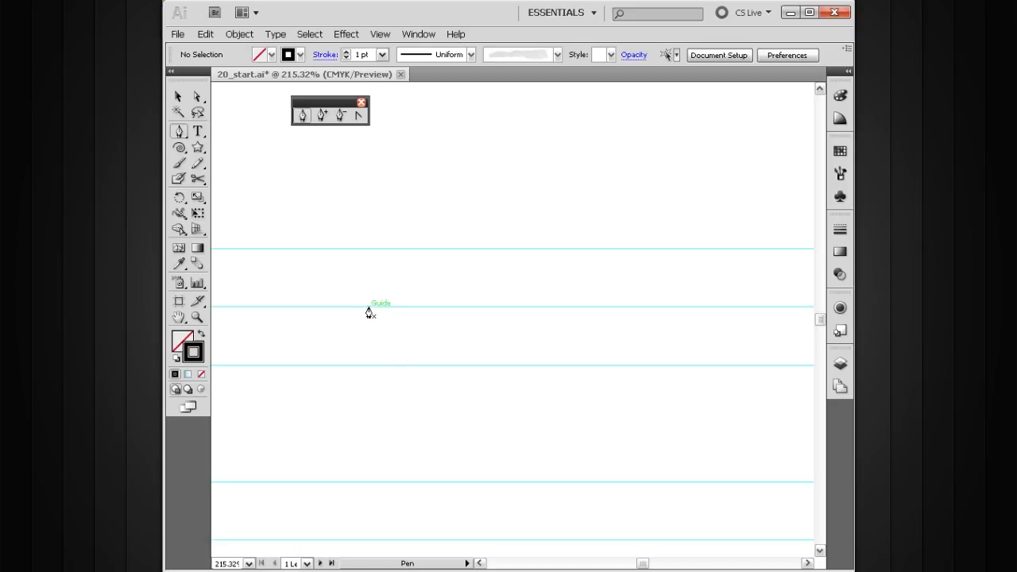
pyautogui.moveTo(368, 306); pyautogui.dragTo(368, 366)
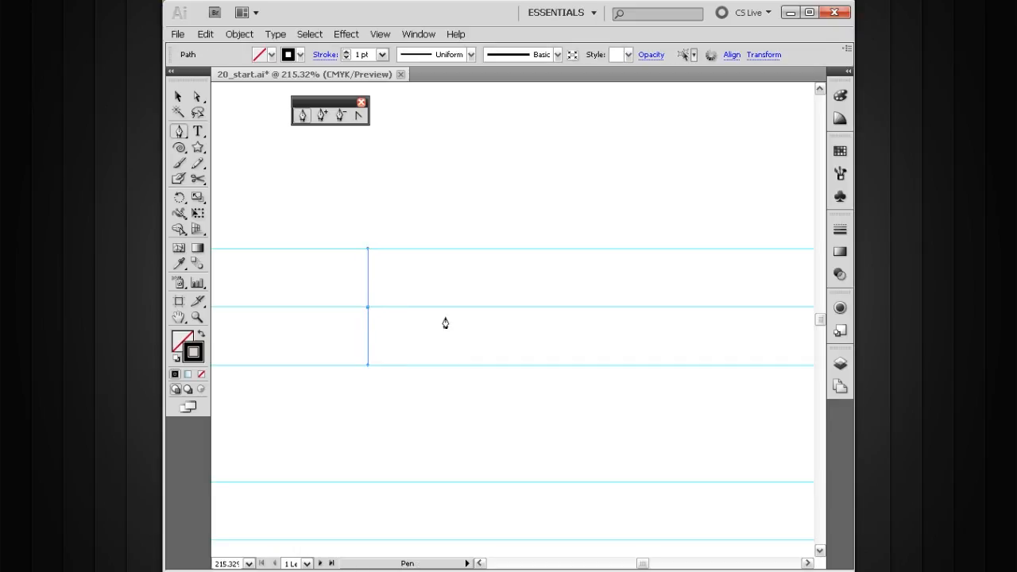
pyautogui.click(523, 308)
pyautogui.moveTo(522, 308); pyautogui.dragTo(524, 249)
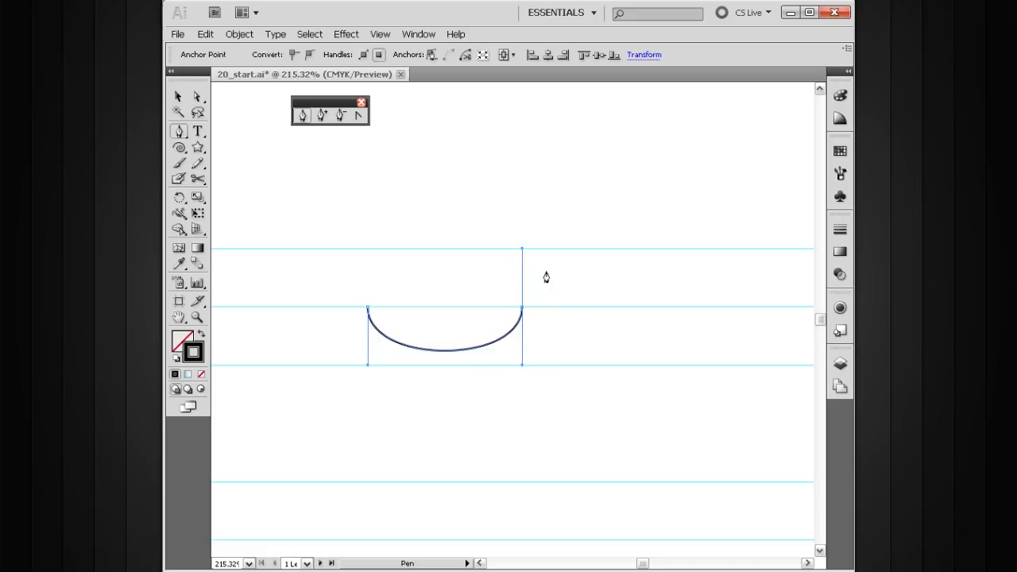
pyautogui.moveTo(609, 284); pyautogui.dragTo(527, 295)
pyautogui.keyDown('ctrl'); pyautogui.click(554, 228); pyautogui.keyUp('ctrl')
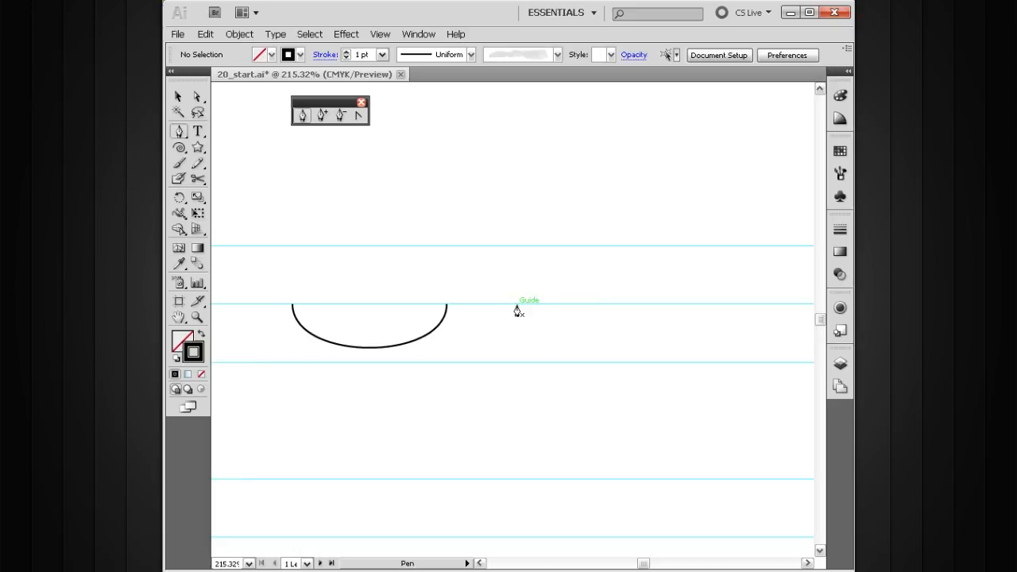
# - Draw an S-curve on the middle guide beside the U-curve, pulling vertical handles the same way at both anchors, and deselect it
pyautogui.moveTo(515, 305); pyautogui.dragTo(569, 341)
pyautogui.moveTo(583, 286); pyautogui.dragTo(524, 367)
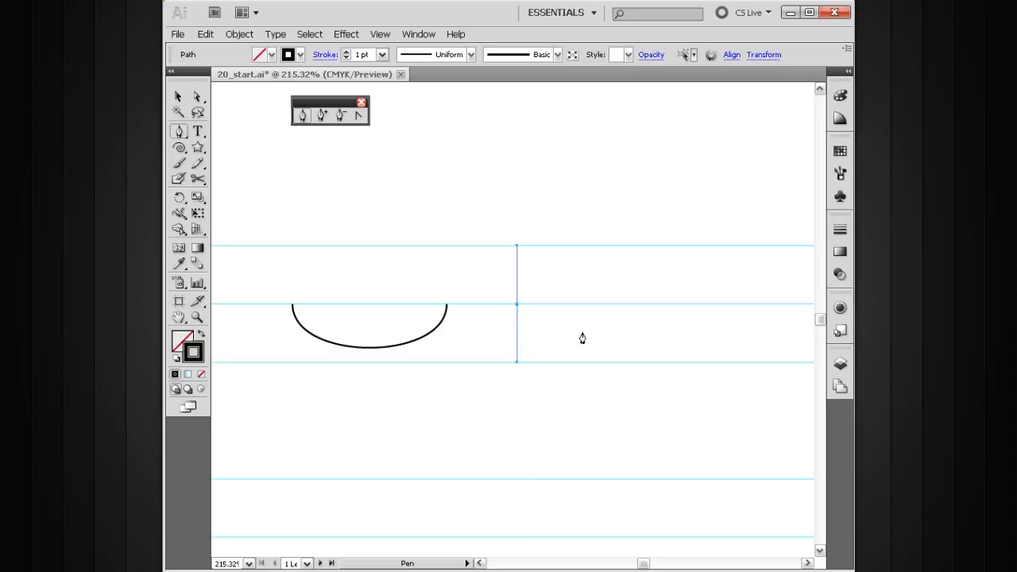
pyautogui.moveTo(659, 305); pyautogui.dragTo(617, 299)
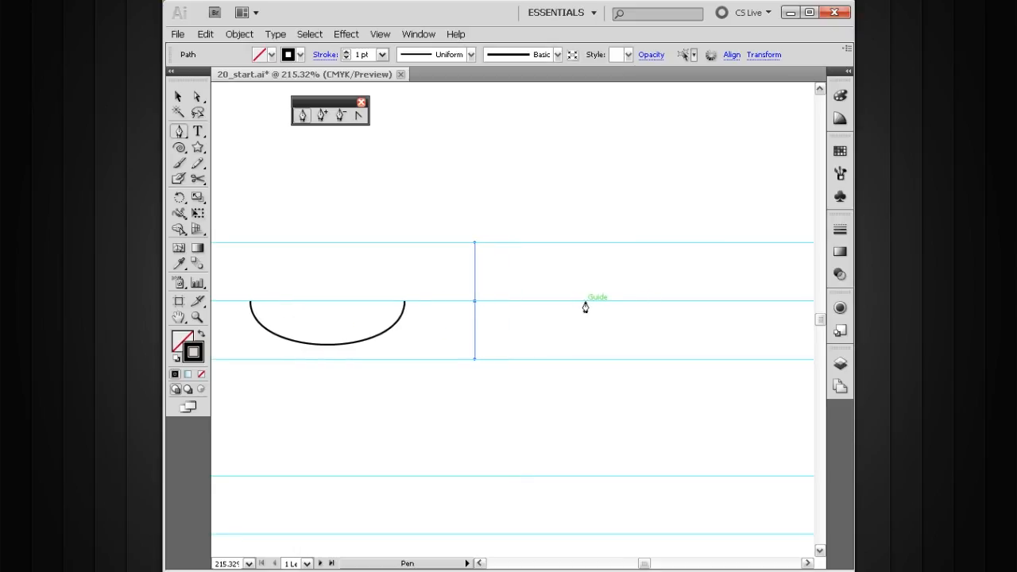
pyautogui.moveTo(585, 301); pyautogui.dragTo(583, 363)
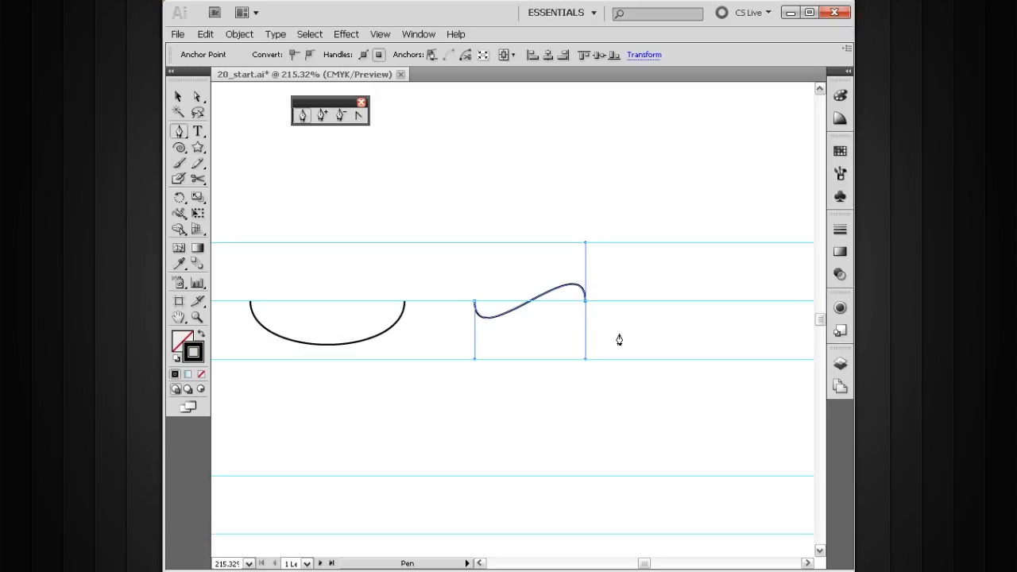
pyautogui.press('space')
pyautogui.moveTo(640, 286); pyautogui.dragTo(613, 303)
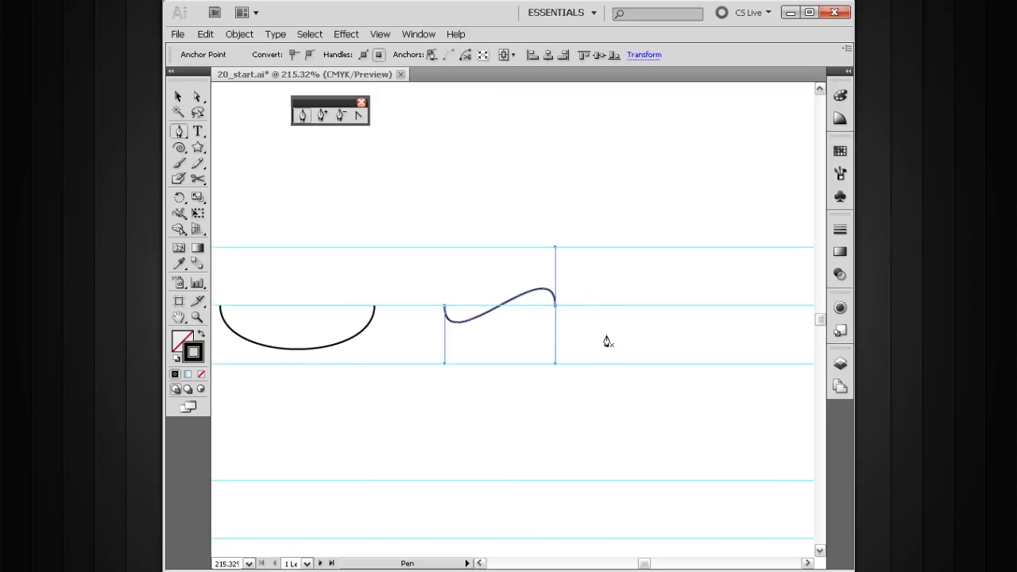
pyautogui.press('space')
pyautogui.moveTo(609, 305); pyautogui.dragTo(601, 338)
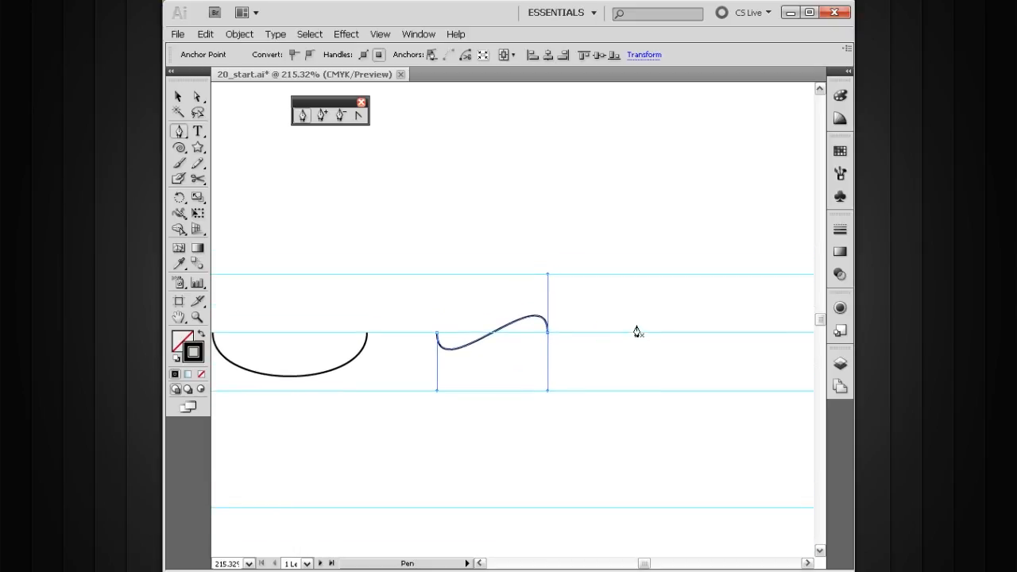
pyautogui.keyDown('ctrl'); pyautogui.click(602, 306); pyautogui.keyUp('ctrl')
# - Draw an uneven arch from the middle guide down to the guide below it, with vertical handles at both anchors, and deselect it
pyautogui.press('space')
pyautogui.moveTo(612, 355); pyautogui.dragTo(520, 311)
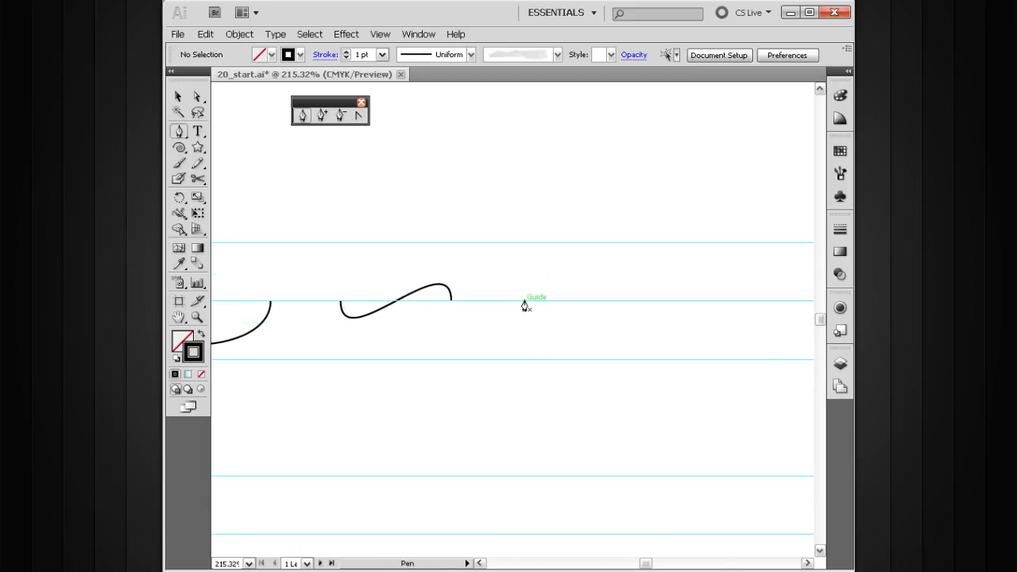
pyautogui.moveTo(523, 300); pyautogui.dragTo(531, 247)
pyautogui.press('space')
pyautogui.moveTo(631, 300); pyautogui.dragTo(581, 297)
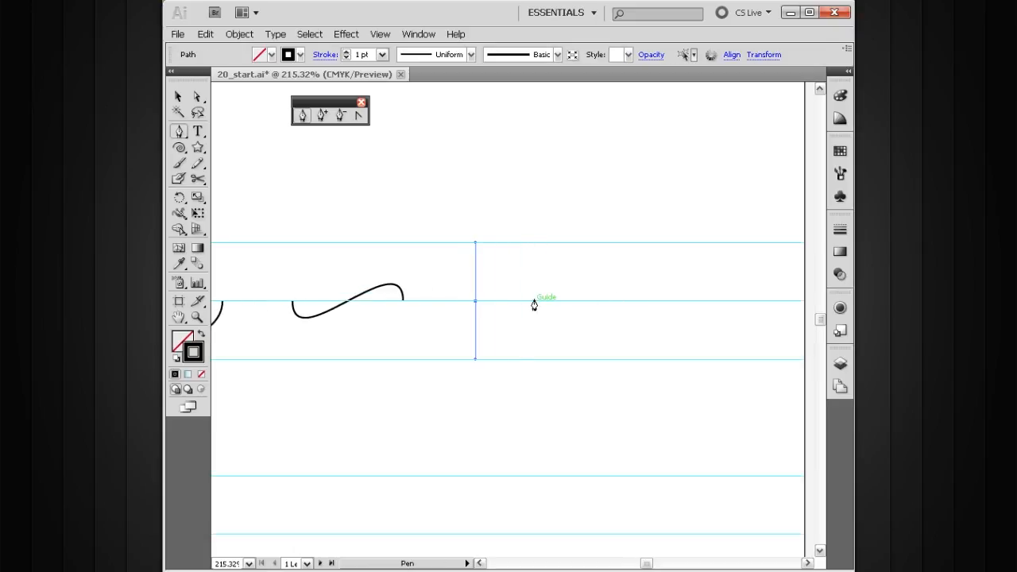
pyautogui.moveTo(536, 301); pyautogui.dragTo(538, 331)
pyautogui.moveTo(537, 329); pyautogui.dragTo(550, 438)
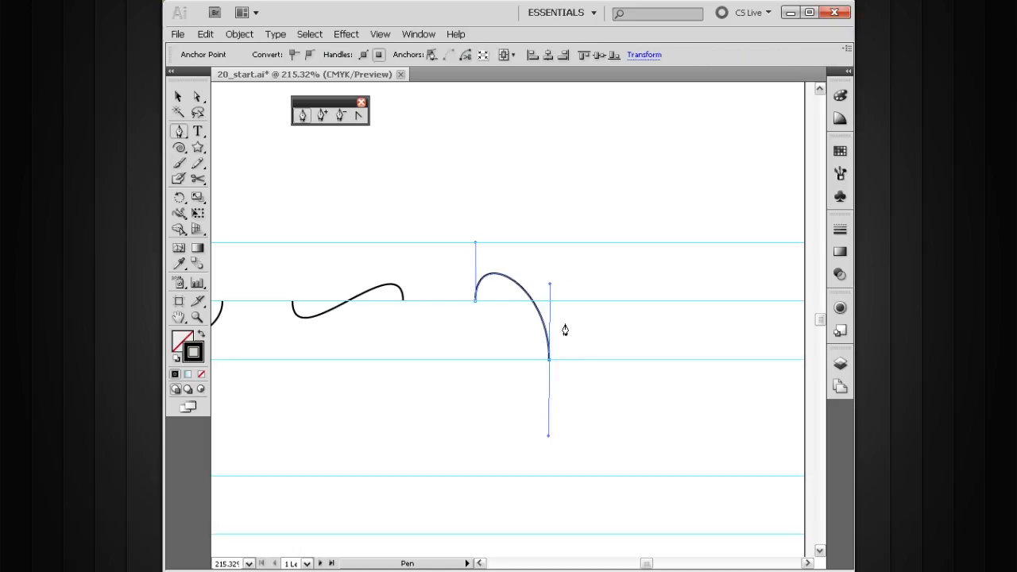
pyautogui.keyDown('ctrl'); pyautogui.click(579, 349); pyautogui.keyUp('ctrl')
# - Draw a straight horizontal segment on the lower guide set's middle guide and hide the guides
pyautogui.moveTo(504, 354); pyautogui.dragTo(609, 324)
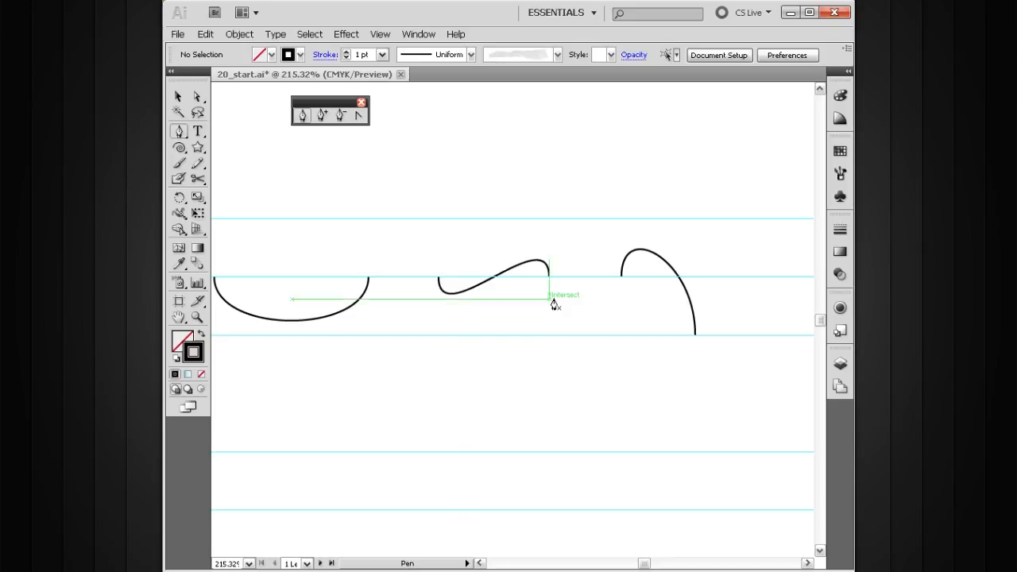
pyautogui.moveTo(543, 345); pyautogui.dragTo(429, 358)
pyautogui.moveTo(529, 388); pyautogui.dragTo(524, 386)
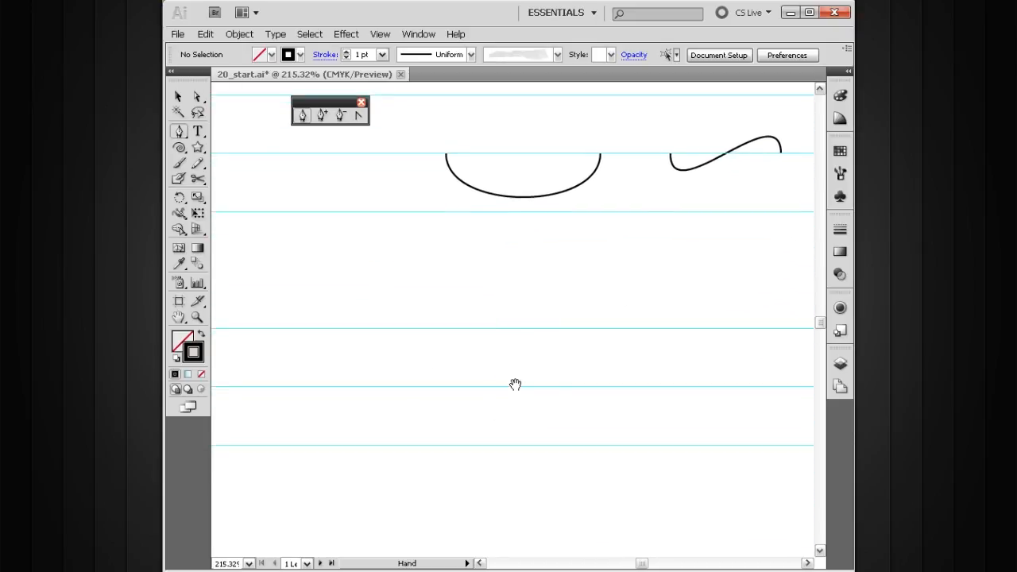
pyautogui.click(346, 388)
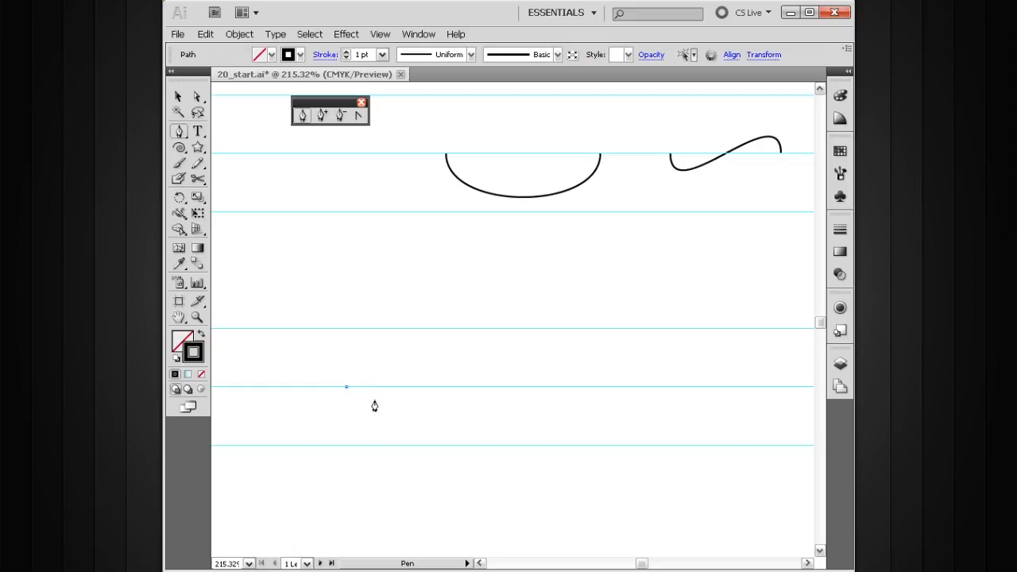
pyautogui.click(446, 387)
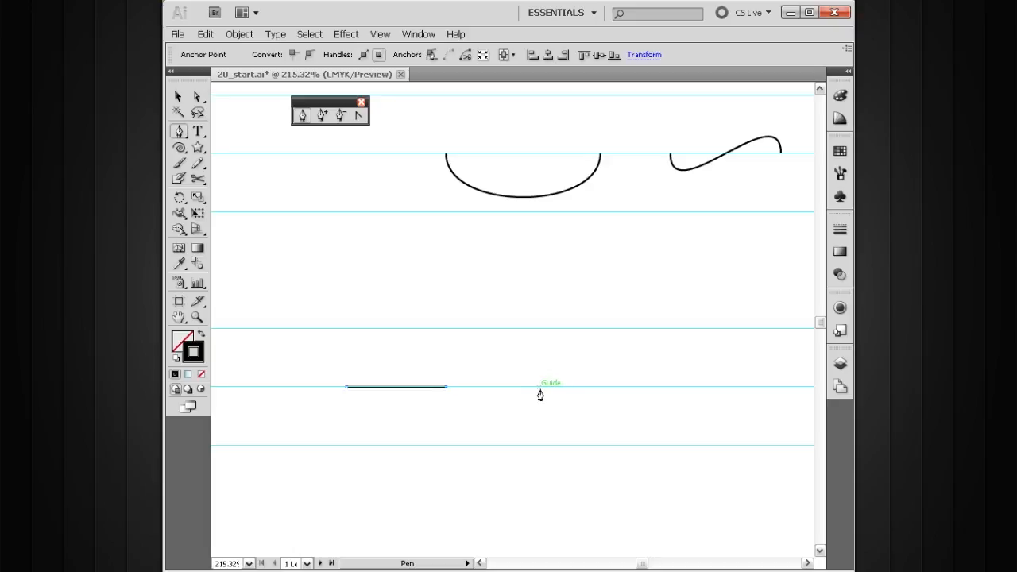
pyautogui.press('ctrl')
pyautogui.hotkey('ctrl', ';')
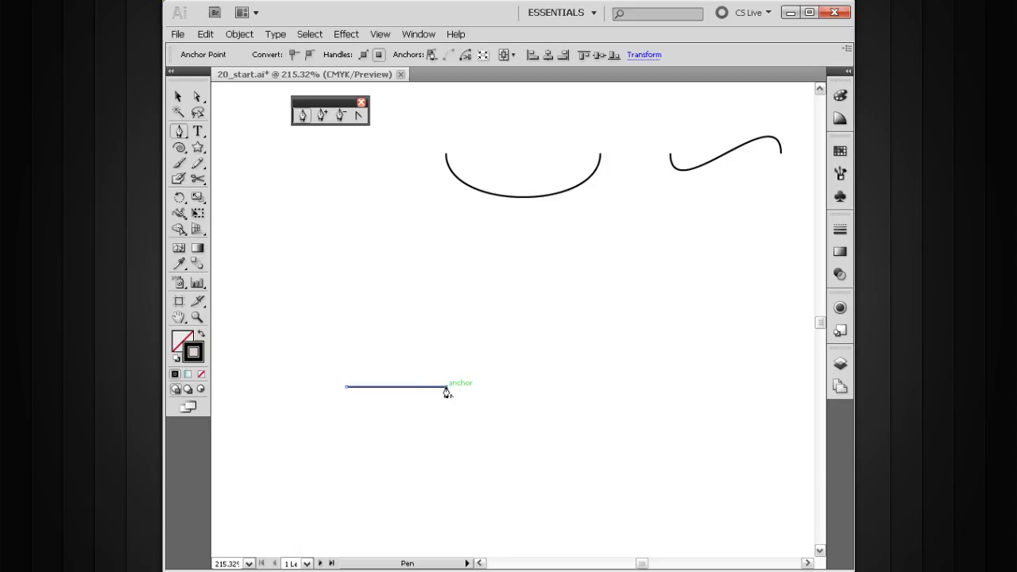
# - Pull a vertical handle up from the line's end anchor, continue the path with a semicircular arch, and deselect it
pyautogui.moveTo(446, 387); pyautogui.dragTo(453, 364)
pyautogui.moveTo(449, 354)
pyautogui.mouseDown()
pyautogui.moveTo(440, 352)
pyautogui.moveTo(468, 352)
pyautogui.moveTo(430, 351)
pyautogui.moveTo(450, 351)
pyautogui.moveTo(446, 338)
pyautogui.mouseUp()
pyautogui.click(512, 389)
pyautogui.moveTo(512, 389); pyautogui.dragTo(513, 435)
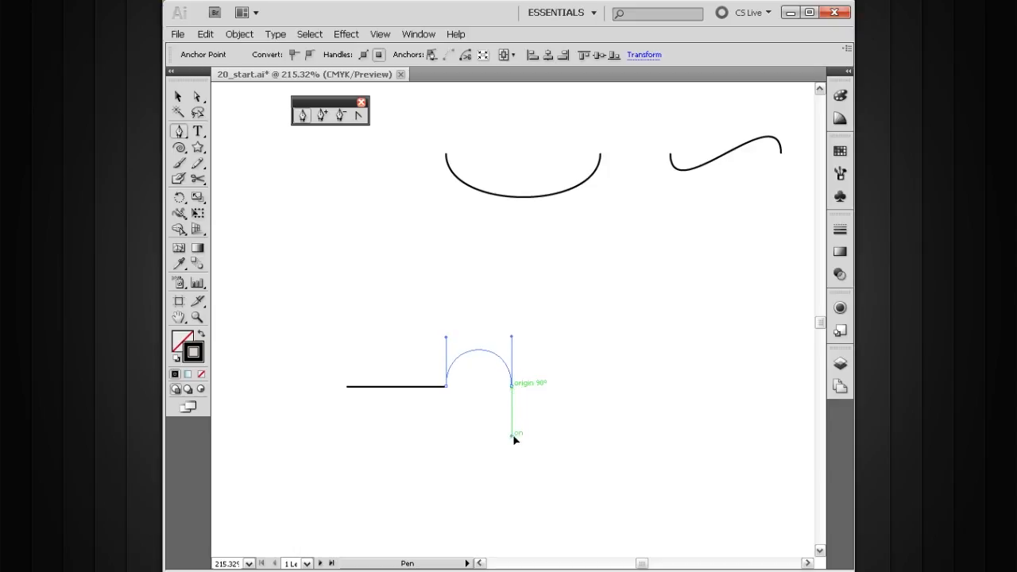
pyautogui.moveTo(515, 438); pyautogui.dragTo(514, 438)
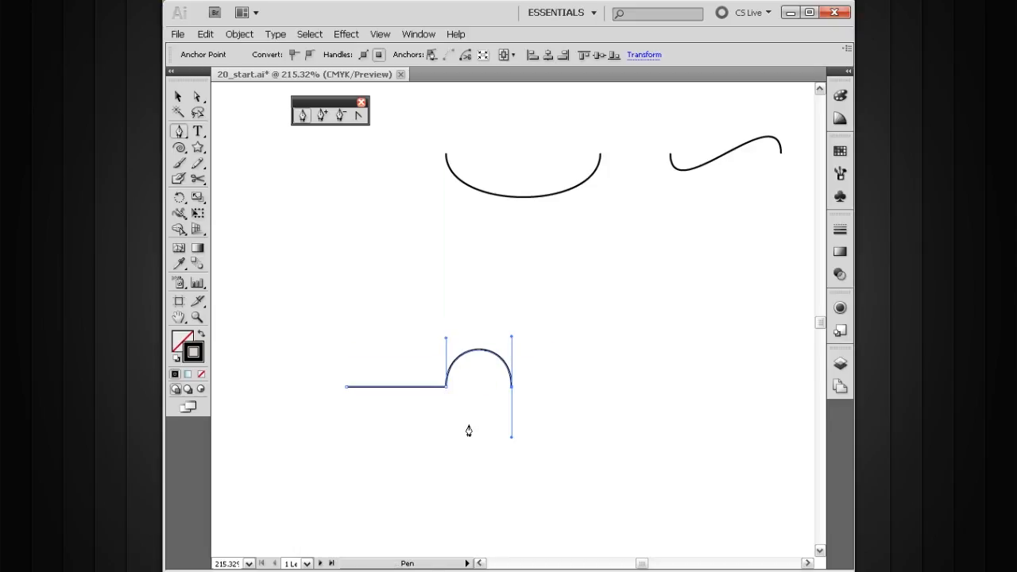
pyautogui.keyDown('ctrl'); pyautogui.click(556, 388); pyautogui.keyUp('ctrl')
# - Draw a shorter straight segment right of the first line-and-arch path, continue it with a narrower arch, and deselect it
pyautogui.moveTo(567, 384); pyautogui.dragTo(512, 375)
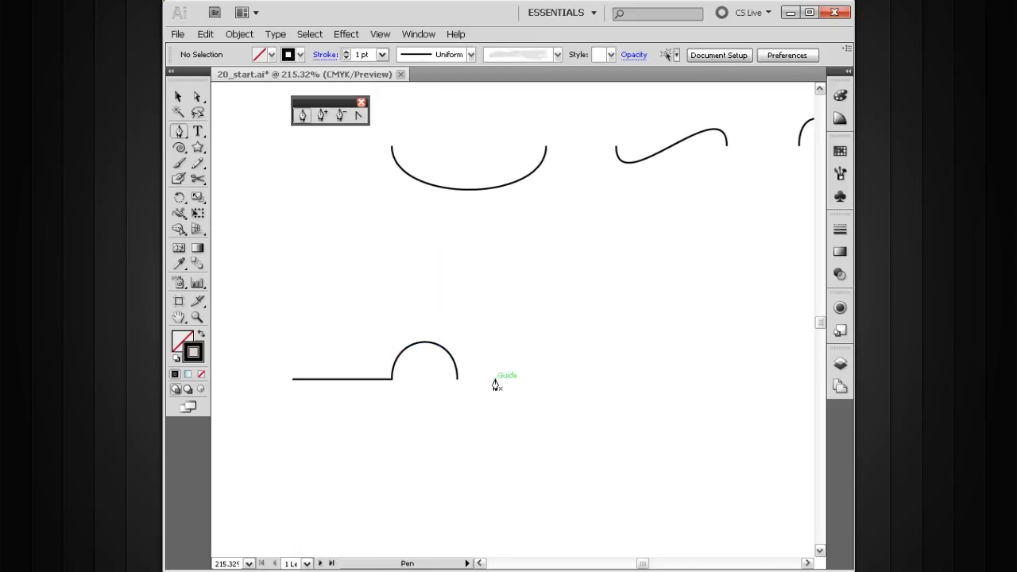
pyautogui.click(495, 380)
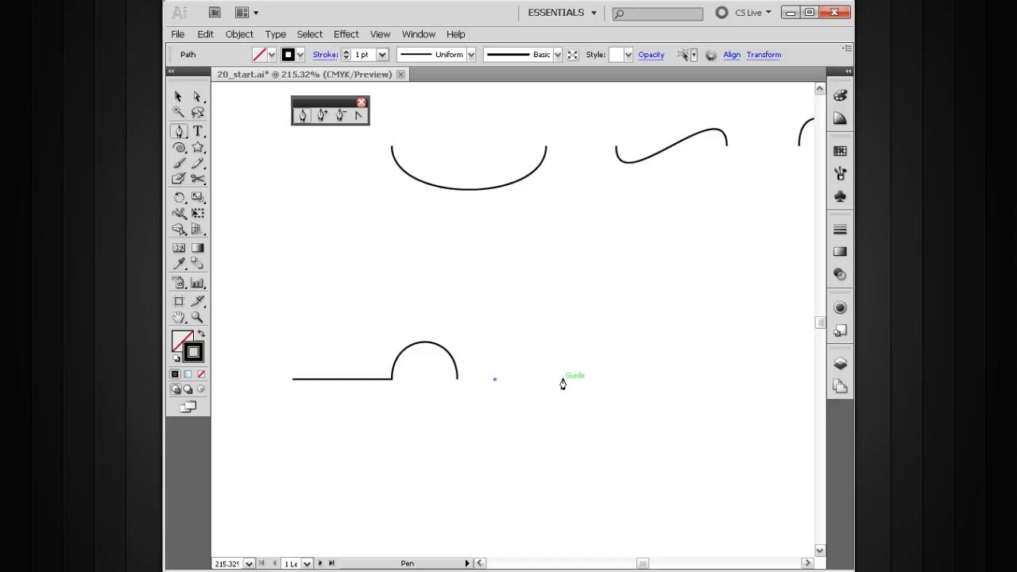
pyautogui.click(563, 380)
pyautogui.moveTo(562, 376); pyautogui.dragTo(562, 374)
pyautogui.moveTo(565, 376); pyautogui.dragTo(566, 377)
pyautogui.moveTo(564, 375); pyautogui.dragTo(562, 337)
pyautogui.moveTo(563, 329); pyautogui.dragTo(562, 326)
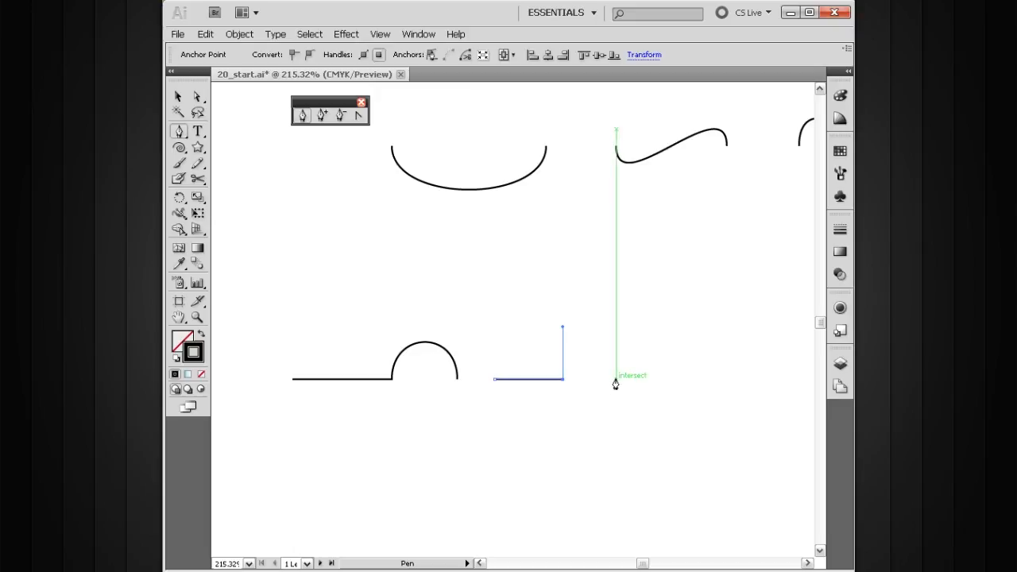
pyautogui.moveTo(616, 380); pyautogui.dragTo(621, 435)
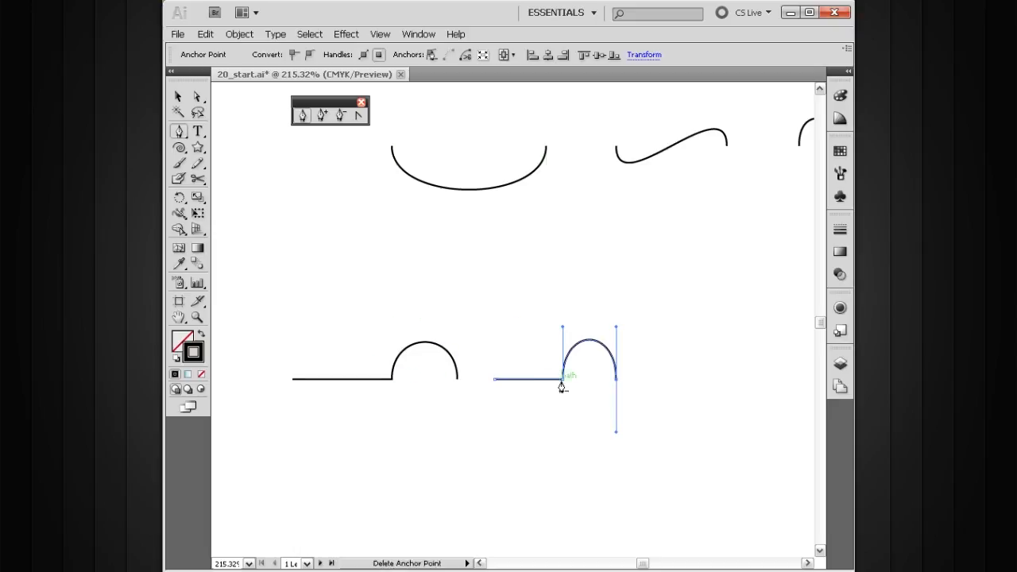
pyautogui.press('ctrl')
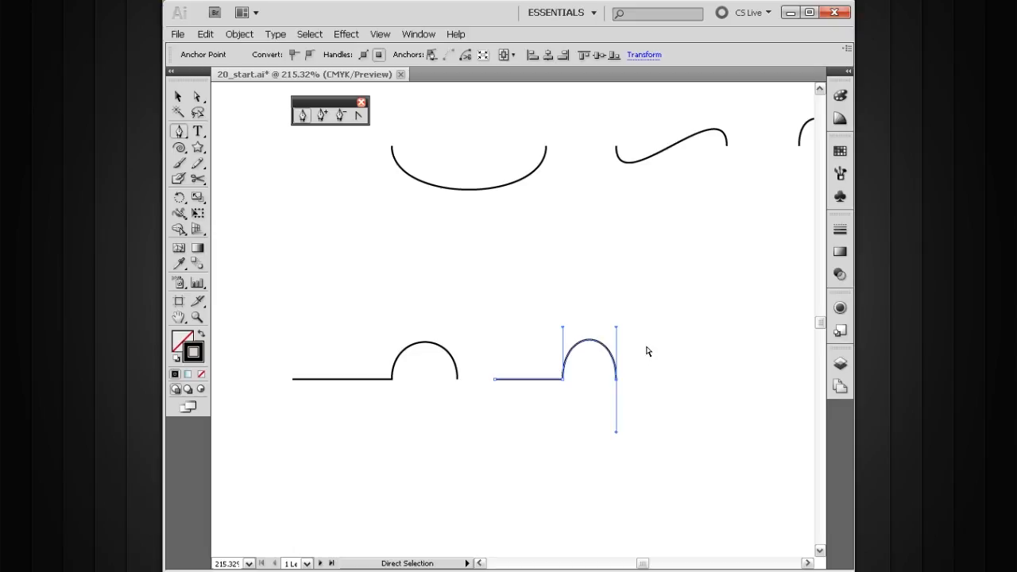
pyautogui.keyDown('ctrl'); pyautogui.click(649, 368); pyautogui.keyUp('ctrl')
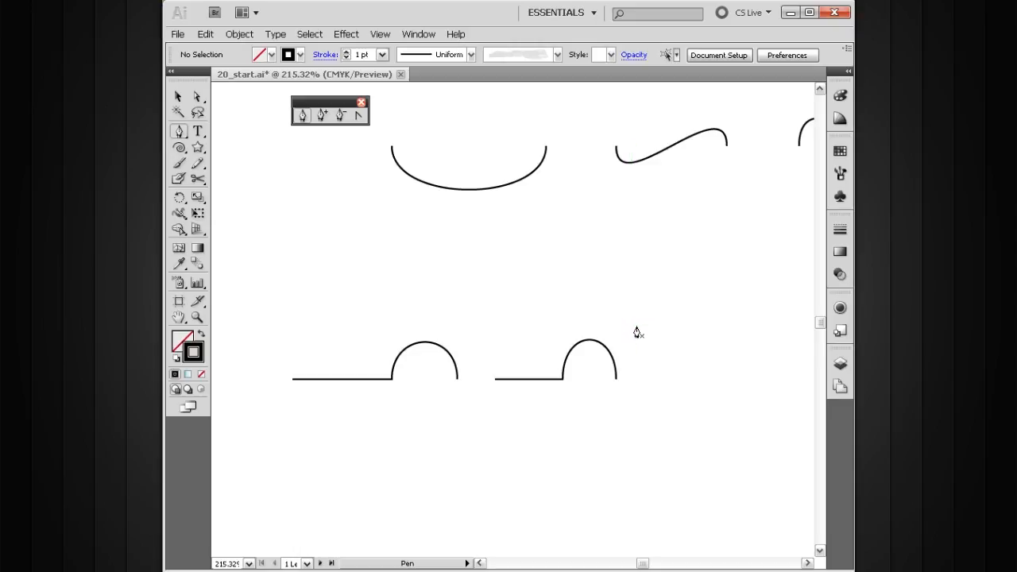
# - Draw an arch right of the second line-and-arch path, close it with a straight base into a half-circle, and deselect it
pyautogui.press('space')
pyautogui.moveTo(667, 372); pyautogui.dragTo(516, 360)
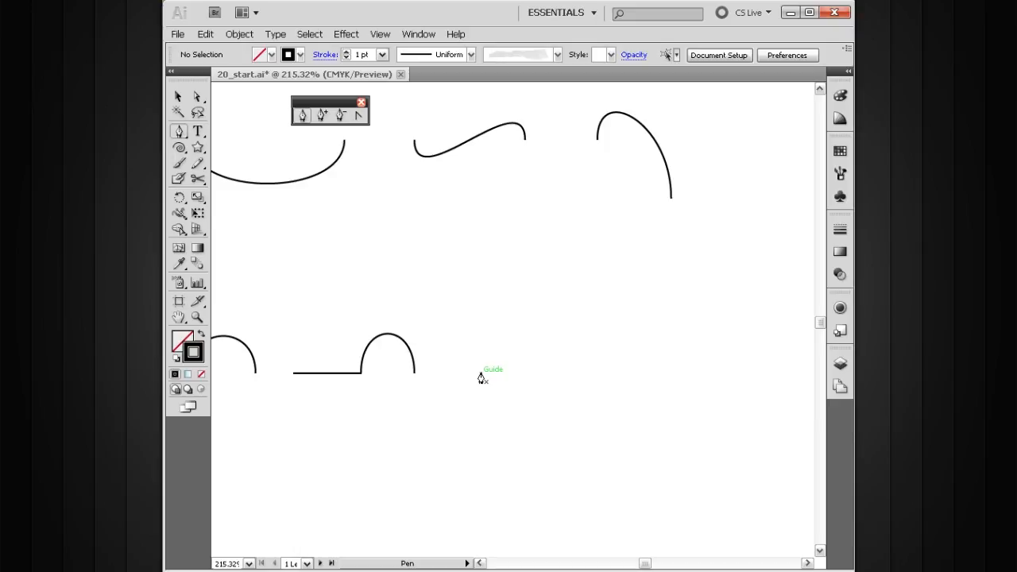
pyautogui.moveTo(489, 373); pyautogui.dragTo(489, 324)
pyautogui.moveTo(565, 373); pyautogui.dragTo(573, 427)
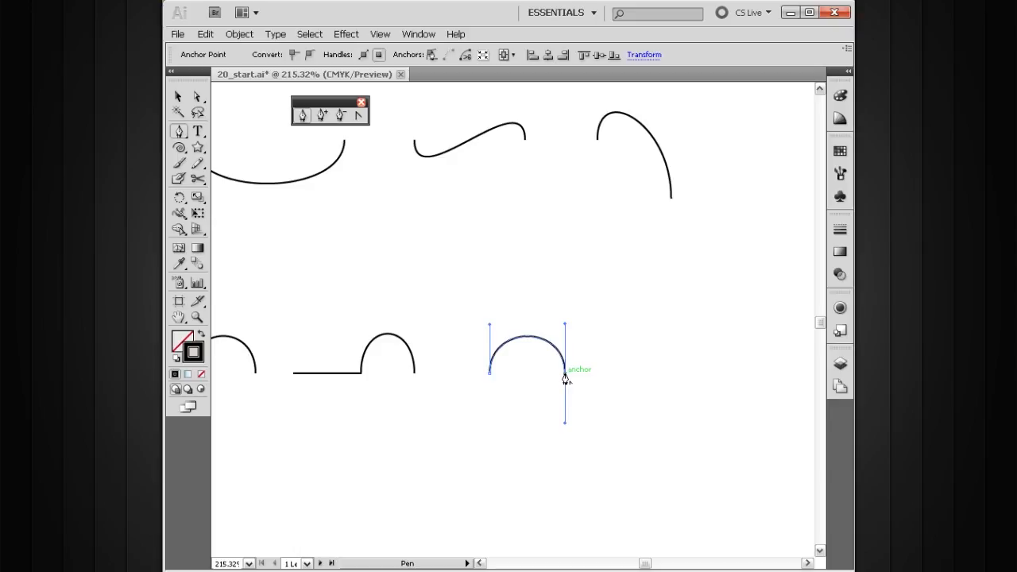
pyautogui.click(565, 374)
pyautogui.click(490, 379)
pyautogui.keyDown('ctrl'); pyautogui.click(609, 352); pyautogui.keyUp('ctrl')
# - Draw an arch about 0.47 in wide and 0.23 in high in the empty area below the line-and-arch shapes
pyautogui.press('space')
pyautogui.moveTo(523, 404); pyautogui.dragTo(643, 366)
pyautogui.keyDown('ctrl'); pyautogui.keyDown('alt'); pyautogui.click(559, 402); pyautogui.keyUp('alt'); pyautogui.keyUp('ctrl')
pyautogui.moveTo(472, 391); pyautogui.dragTo(554, 410)
pyautogui.keyDown('ctrl'); pyautogui.keyDown('alt'); pyautogui.click(554, 410); pyautogui.keyUp('alt'); pyautogui.keyUp('ctrl')
pyautogui.moveTo(500, 470); pyautogui.dragTo(504, 390)
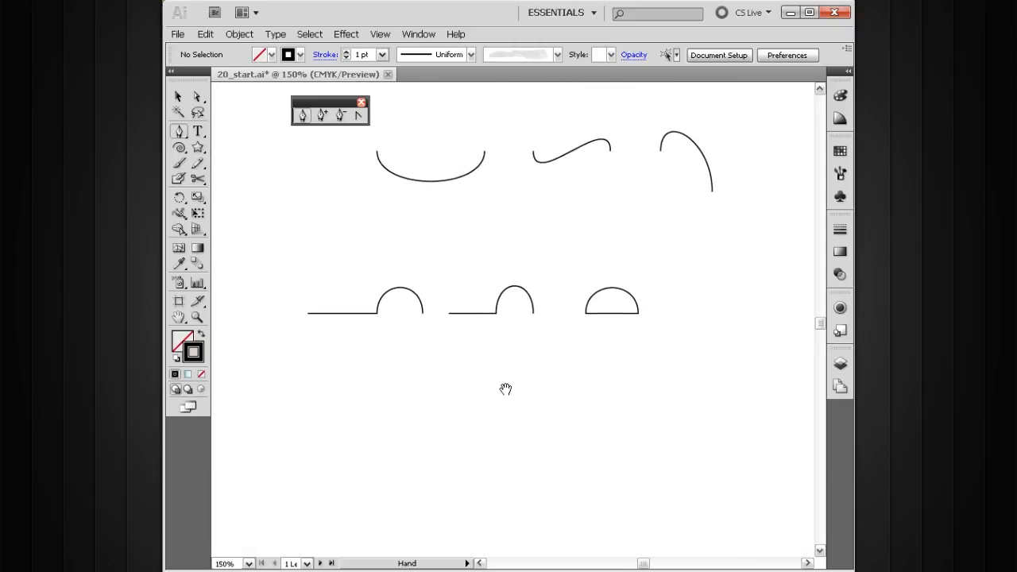
pyautogui.moveTo(670, 332); pyautogui.dragTo(367, 531)
pyautogui.moveTo(519, 393); pyautogui.dragTo(564, 367)
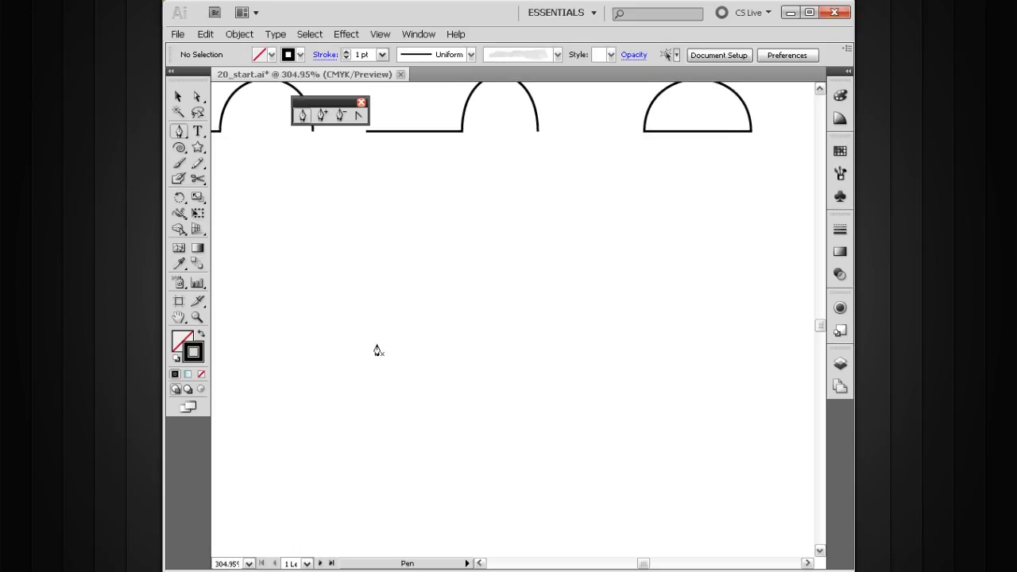
pyautogui.moveTo(376, 348); pyautogui.dragTo(376, 301)
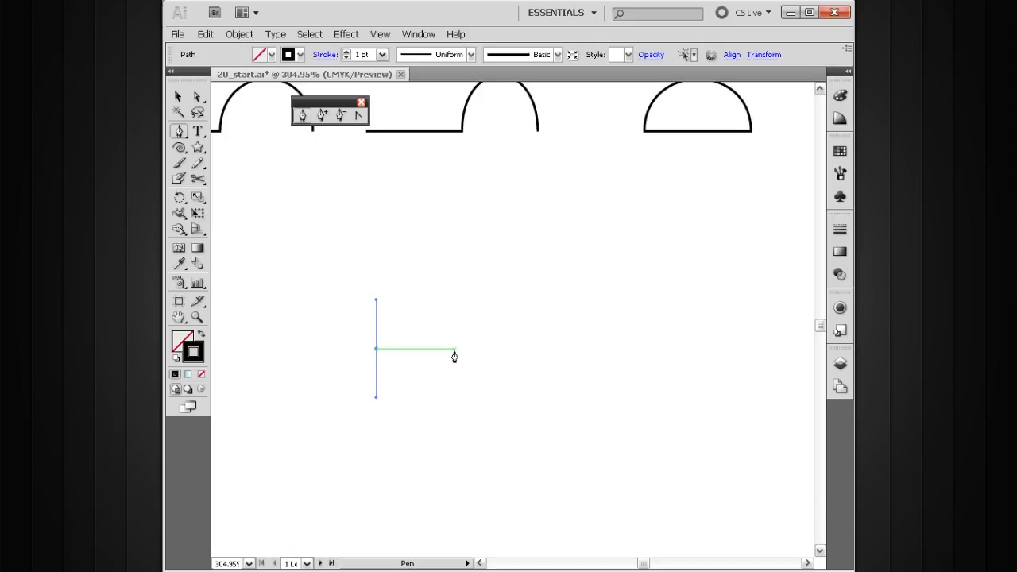
pyautogui.moveTo(453, 348); pyautogui.dragTo(456, 404)
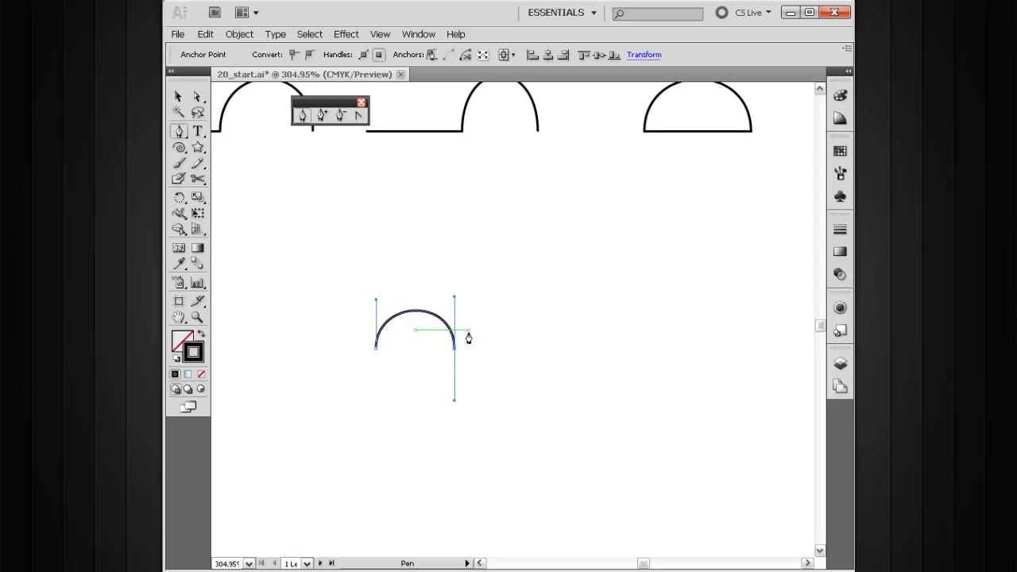
# - Fold the arch's outgoing handle straight up, add a second matching arch from that corner point, and deselect the path
pyautogui.press('alt')
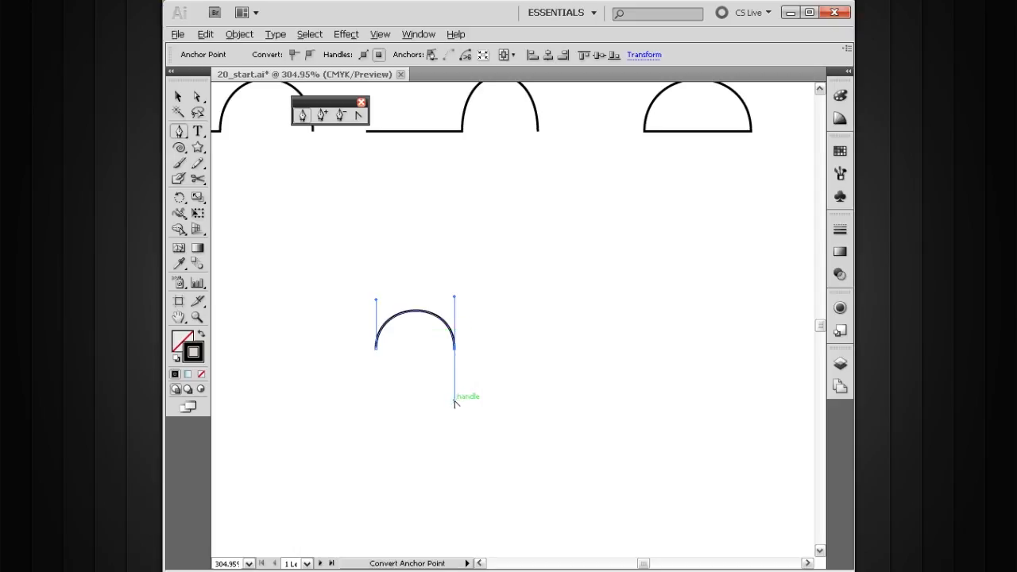
pyautogui.moveTo(454, 403); pyautogui.dragTo(458, 323)
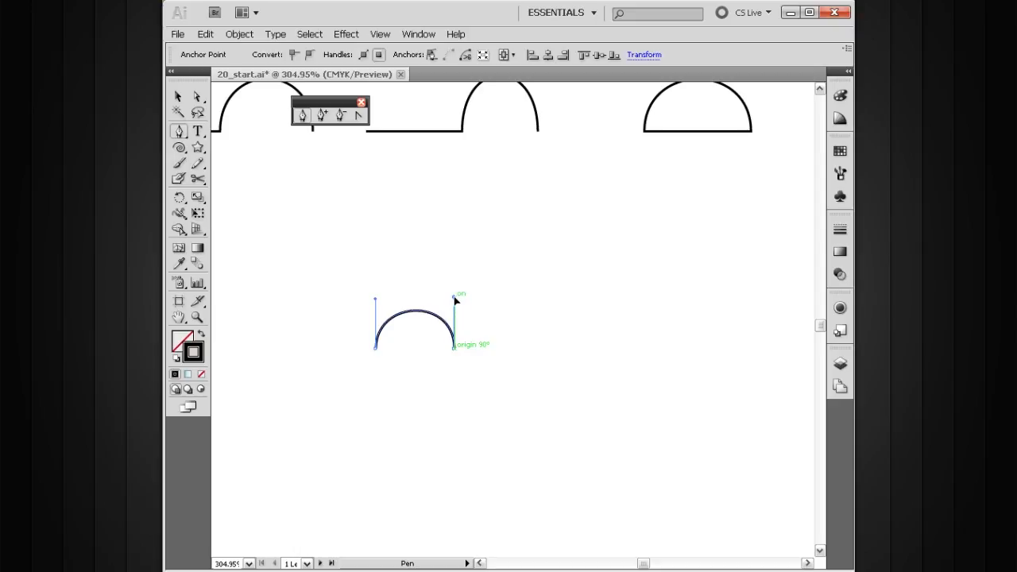
pyautogui.moveTo(455, 299); pyautogui.dragTo(454, 298)
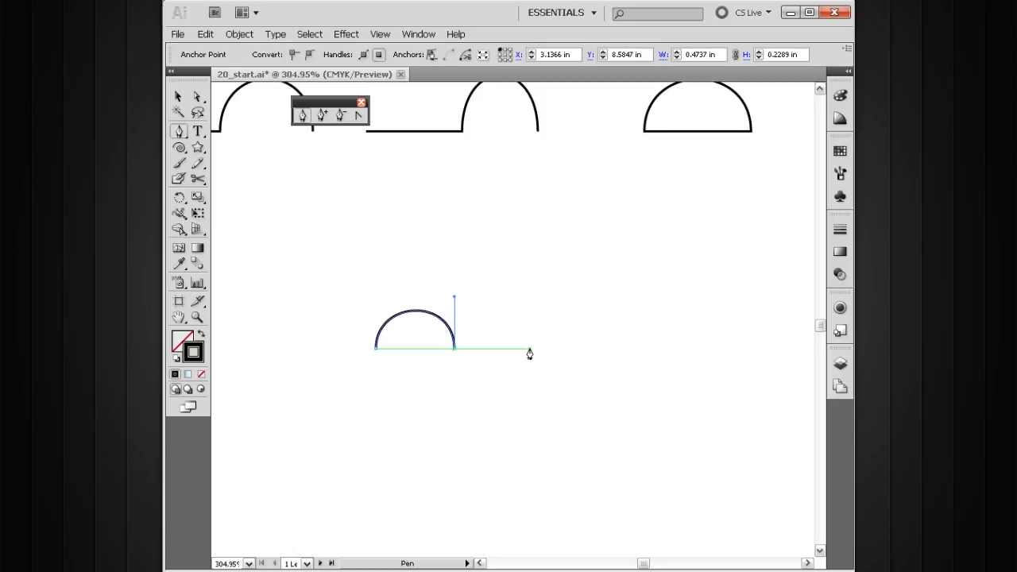
pyautogui.moveTo(530, 348); pyautogui.dragTo(531, 400)
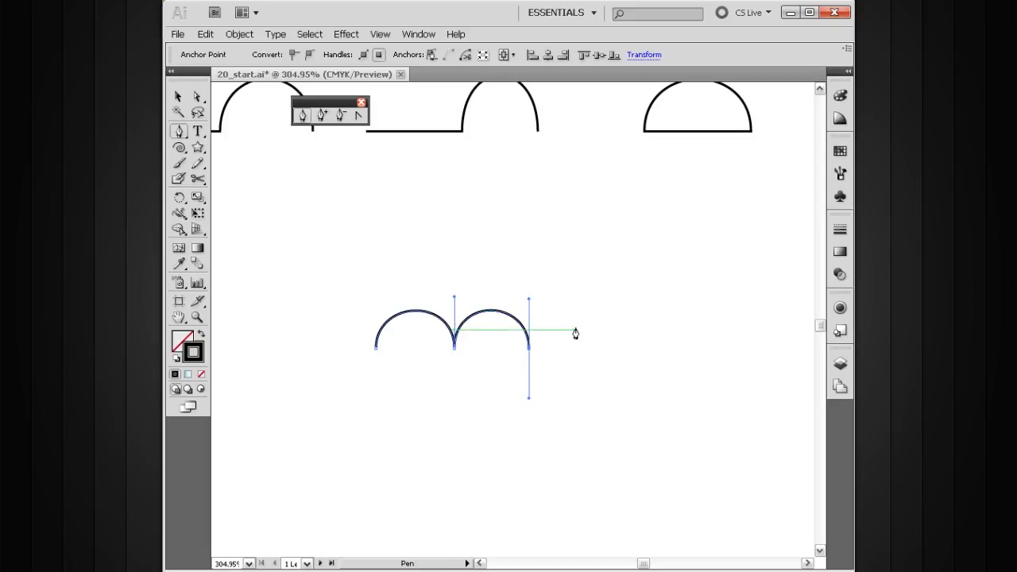
pyautogui.moveTo(575, 345)
pyautogui.mouseDown()
pyautogui.moveTo(498, 352)
pyautogui.moveTo(520, 307)
pyautogui.moveTo(509, 302)
pyautogui.moveTo(494, 329)
pyautogui.moveTo(502, 290)
pyautogui.mouseUp()
pyautogui.keyDown('ctrl'); pyautogui.click(519, 360); pyautogui.keyUp('ctrl')
# - Extend the arch beside the double arch with outward-bulging side and bottom lobes, breaking the handles at each corner, and deselect the path
pyautogui.moveTo(578, 337)
pyautogui.mouseDown()
pyautogui.moveTo(589, 388)
pyautogui.moveTo(605, 329)
pyautogui.moveTo(614, 337)
pyautogui.mouseUp()
pyautogui.moveTo(578, 402); pyautogui.dragTo(577, 439)
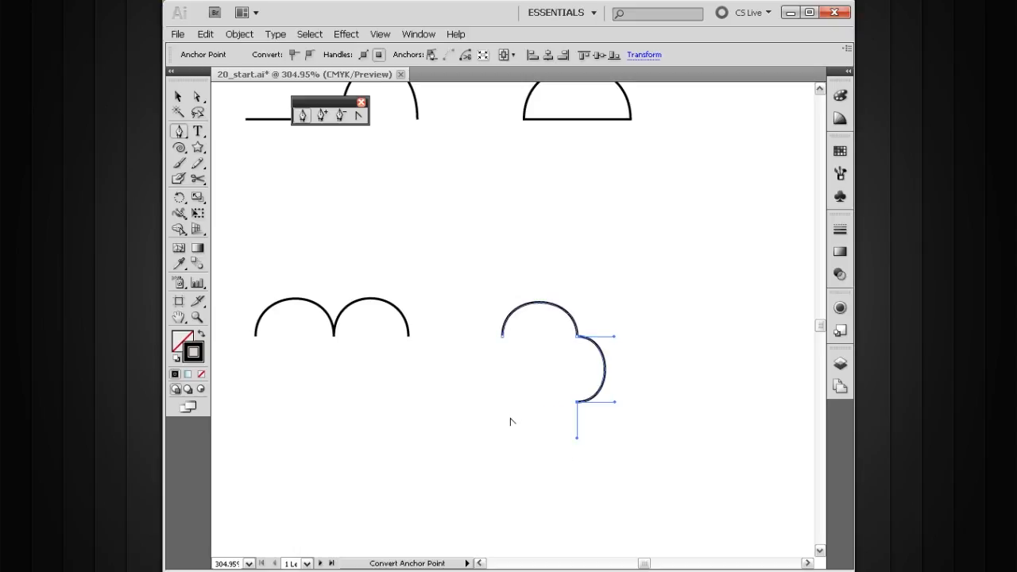
pyautogui.moveTo(502, 402); pyautogui.dragTo(475, 402)
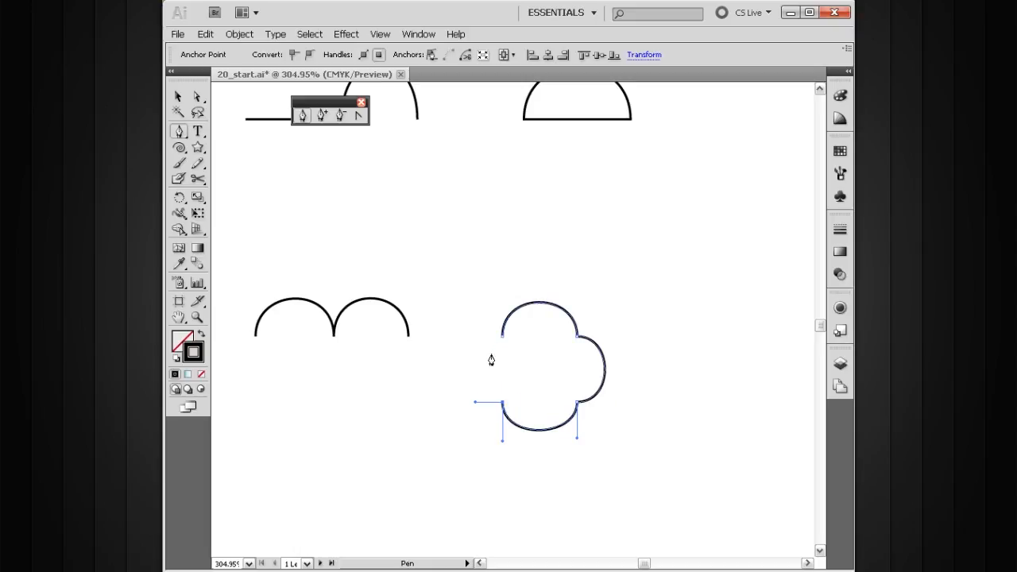
pyautogui.keyDown('ctrl'); pyautogui.click(641, 328); pyautogui.keyUp('ctrl')
pyautogui.keyDown('ctrl'); pyautogui.keyDown('alt'); pyautogui.click(563, 352); pyautogui.keyUp('alt'); pyautogui.keyUp('ctrl')
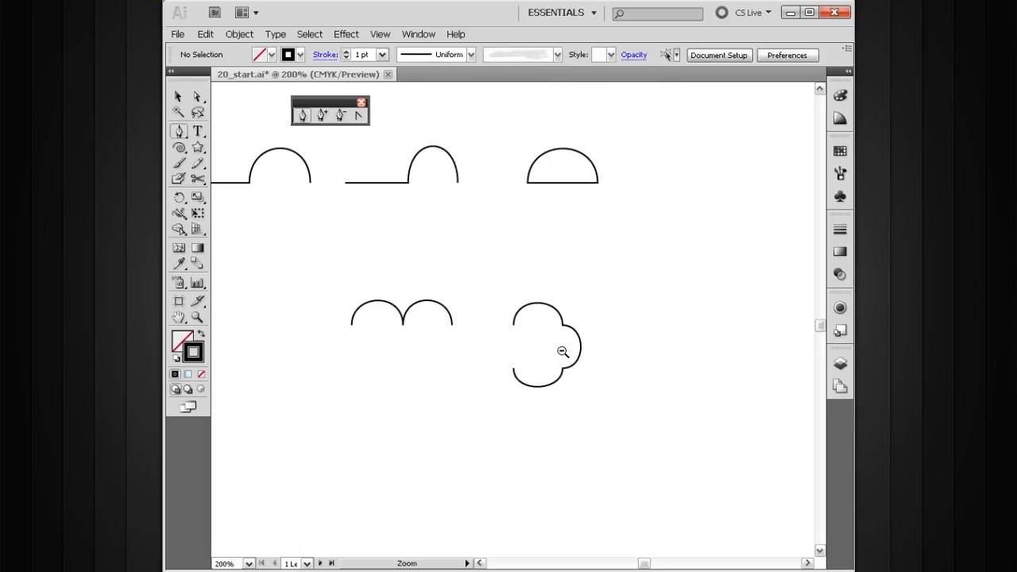
pyautogui.moveTo(504, 342); pyautogui.dragTo(597, 405)
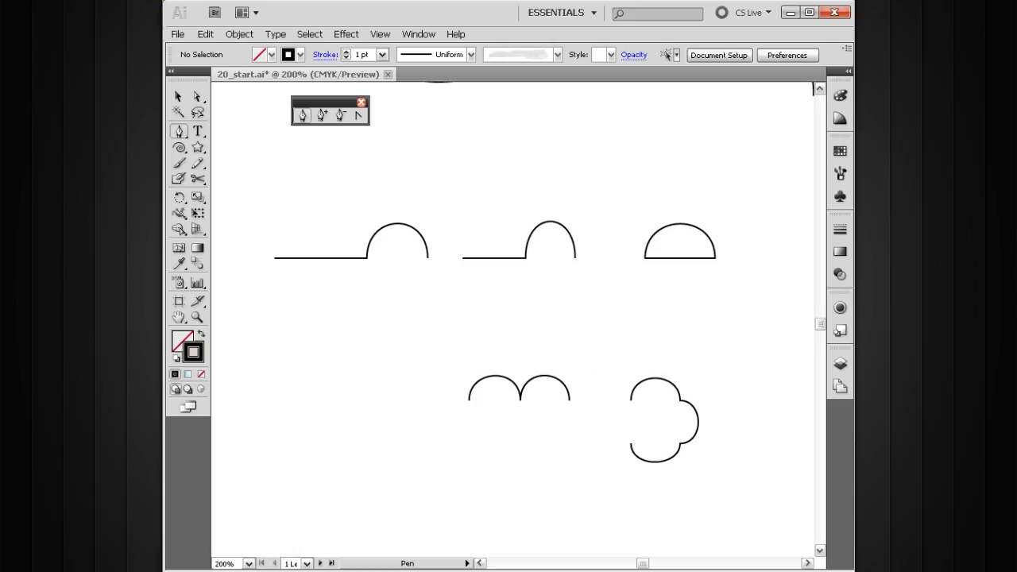
pyautogui.moveTo(593, 345); pyautogui.dragTo(563, 386)
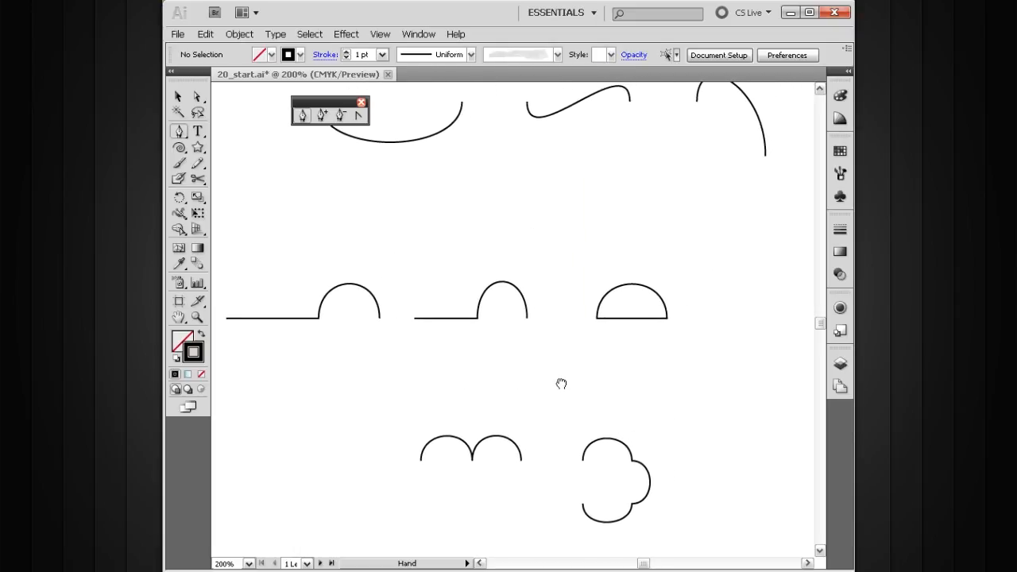